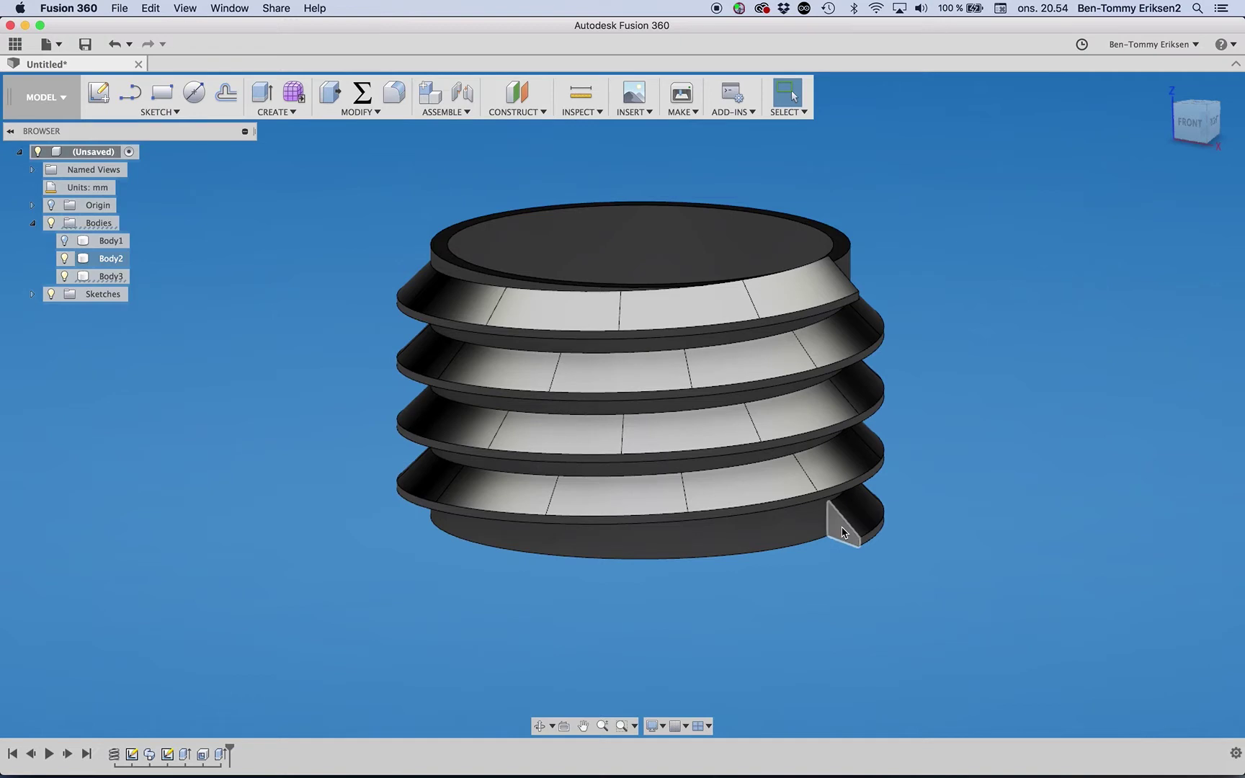
Zoom in on the finished threaded cylinder model and bring up the File menu.
{"action": "scroll", "coordinate": [843, 534], "scroll_direction": "up", "scroll_amount": 2}
{"action": "scroll", "coordinate": [843, 533], "scroll_direction": "up", "scroll_amount": 2}
{"action": "scroll", "coordinate": [843, 533], "scroll_direction": "up", "scroll_amount": 3}
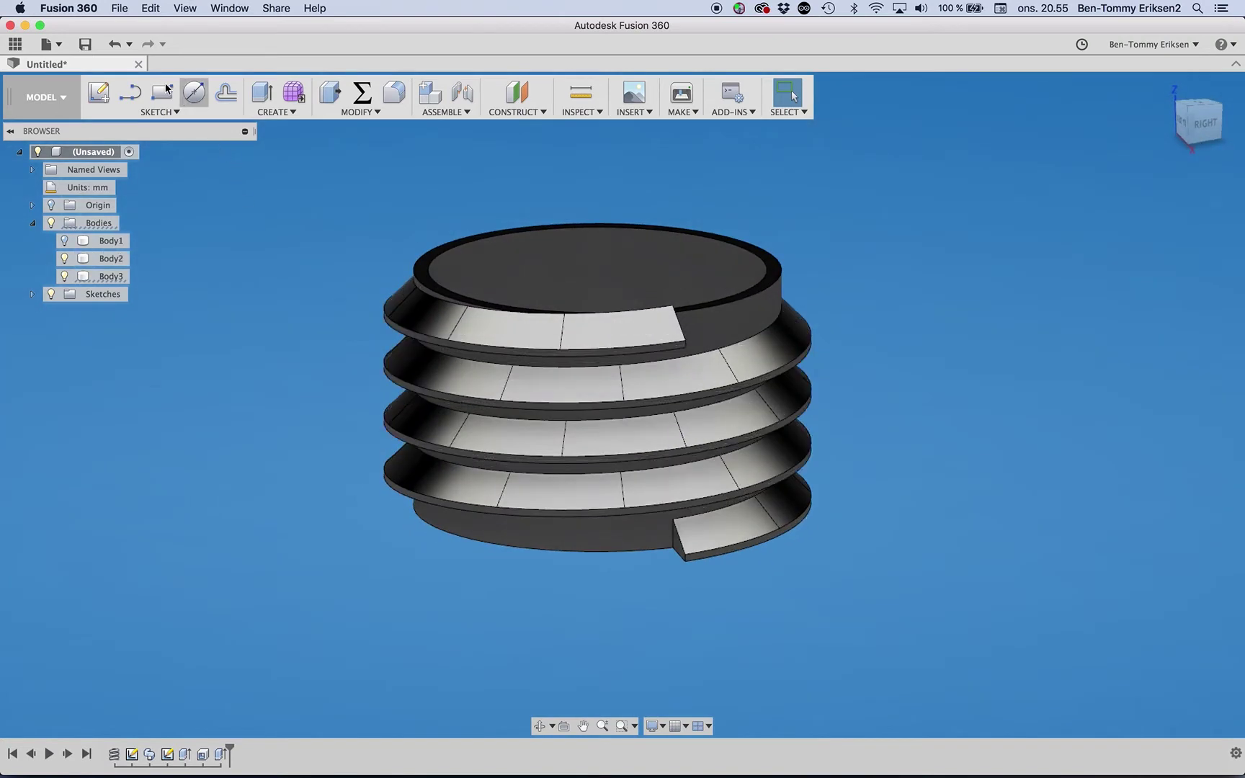
{"action": "left_click", "coordinate": [49, 45]}
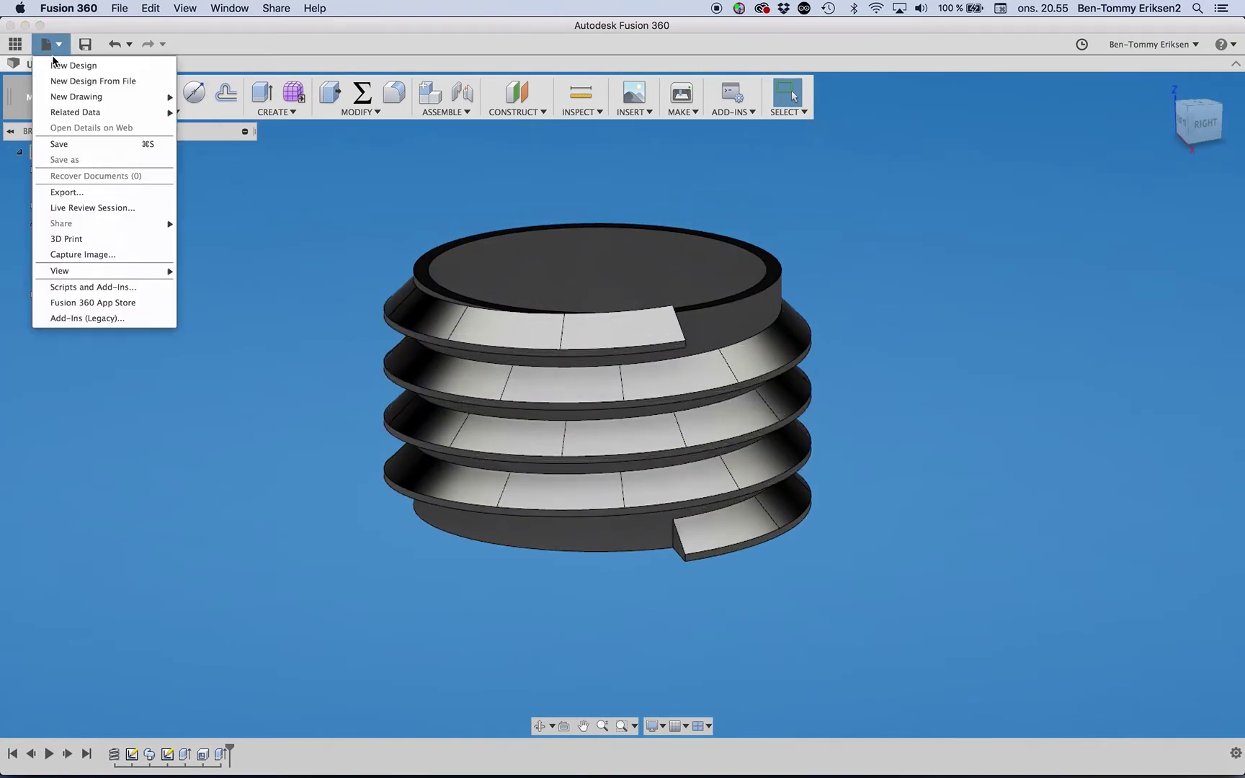
Start a new design and draw a 50 mm line from the origin on the front plane.
{"action": "left_click", "coordinate": [60, 66]}
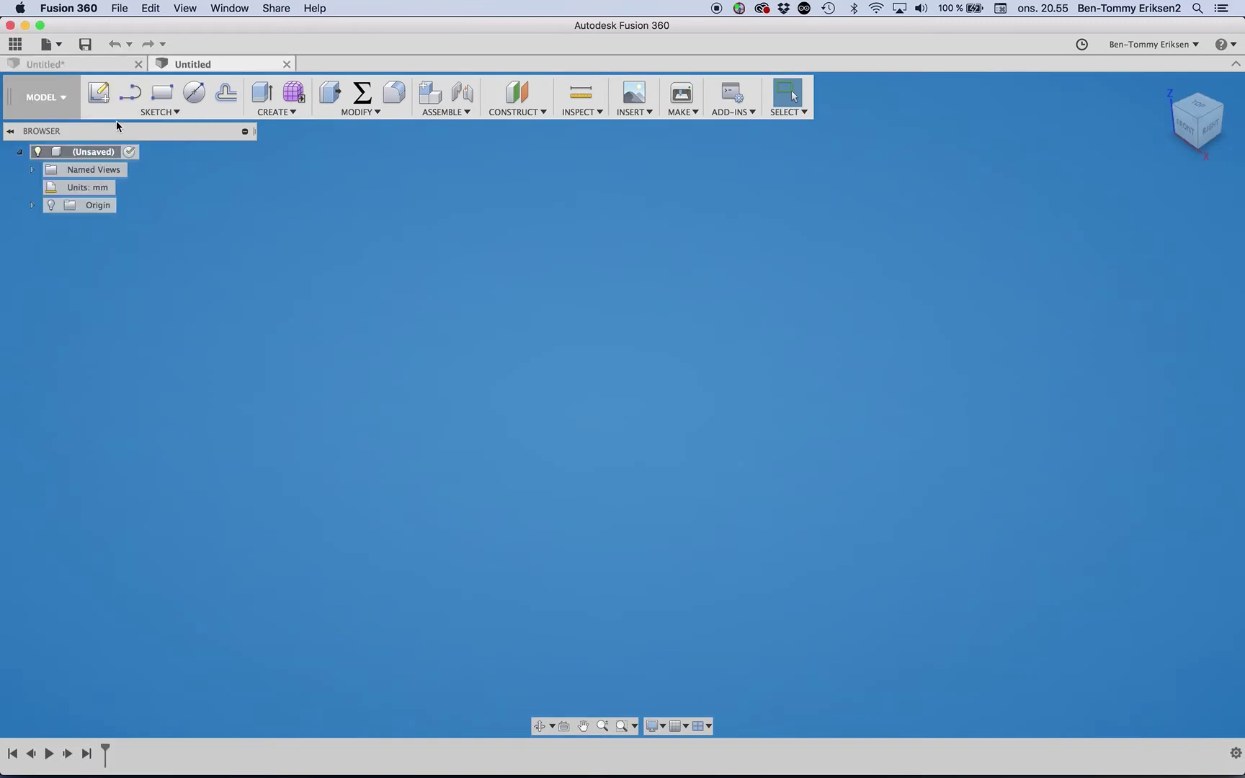
{"action": "left_click", "coordinate": [131, 93]}
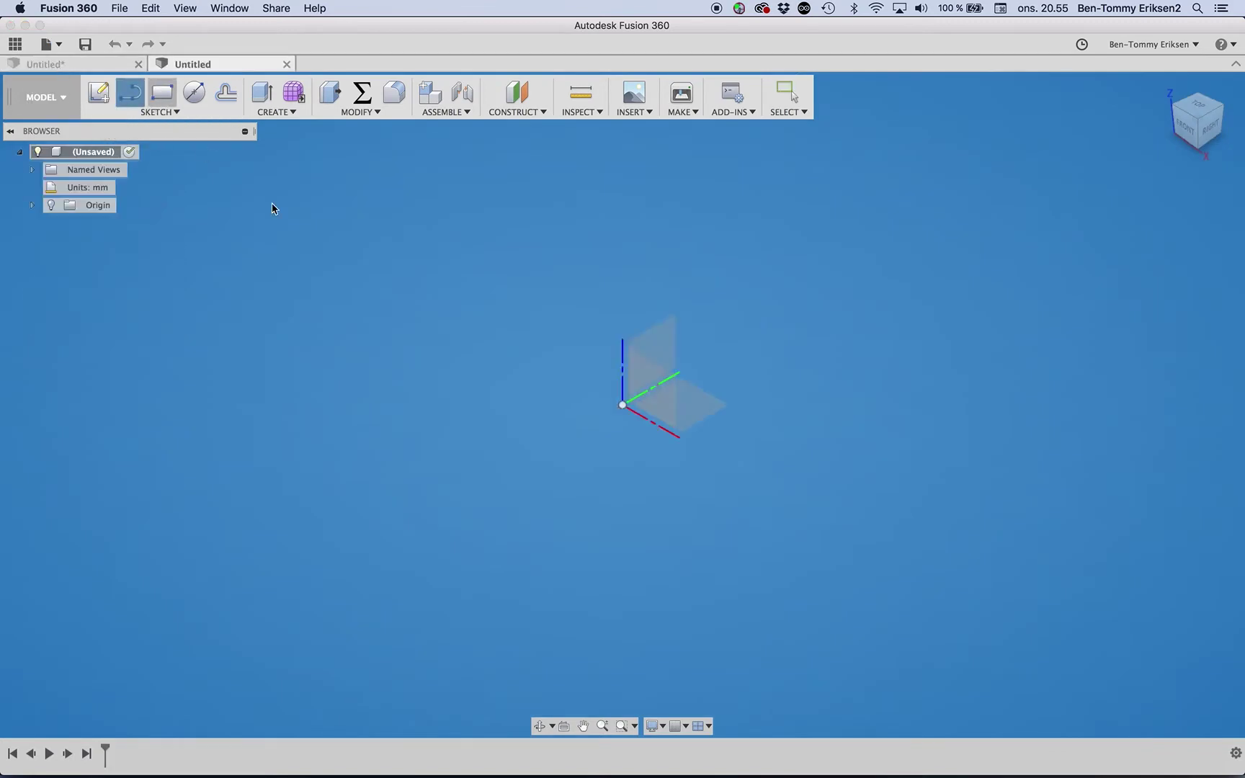
{"action": "left_click", "coordinate": [661, 407]}
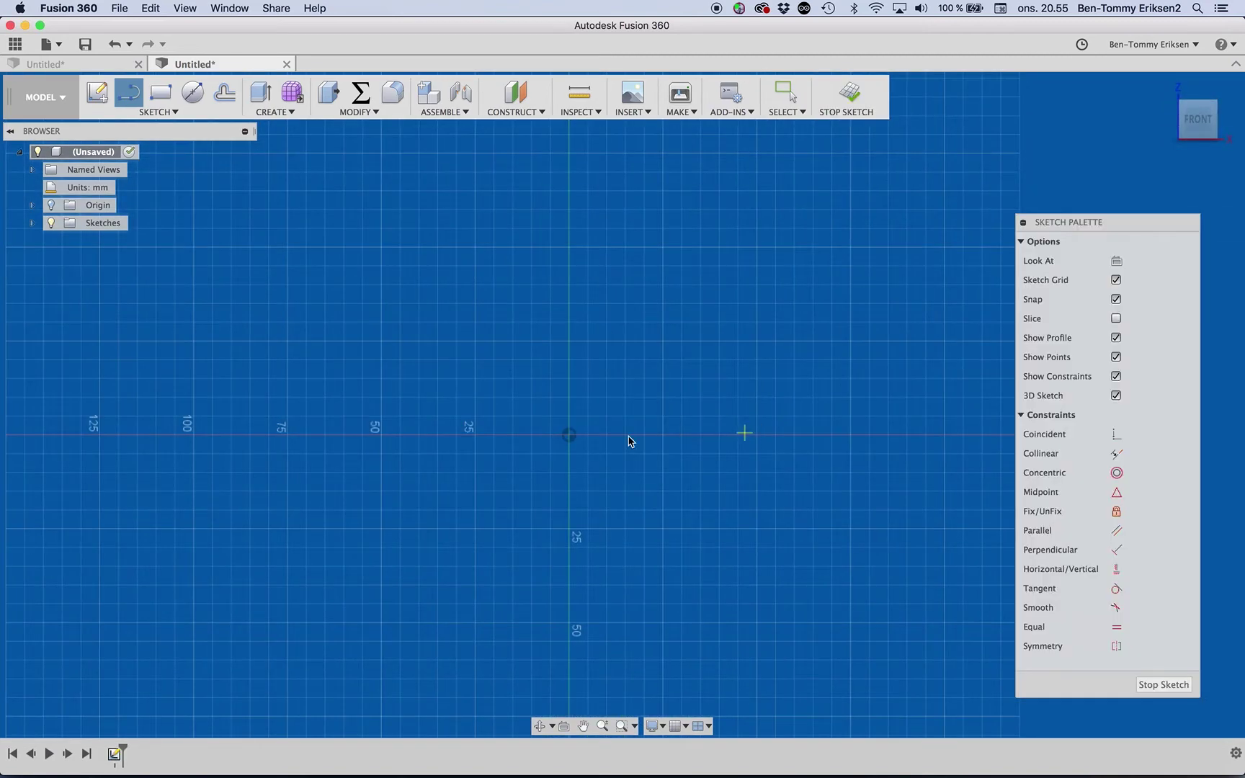
{"action": "left_click", "coordinate": [569, 435]}
{"action": "left_click", "coordinate": [756, 435]}
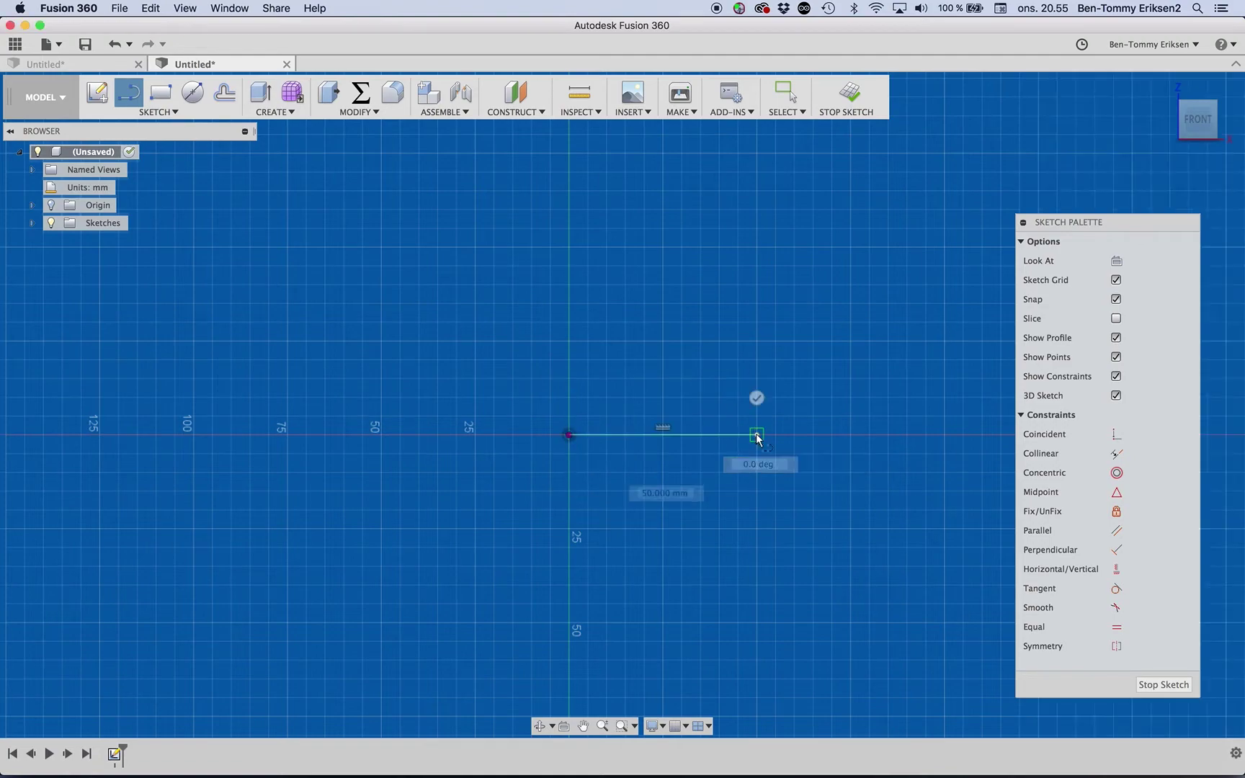
Zoom in on the line's end, then start and discard a stray tangent arc there.
{"action": "scroll", "coordinate": [778, 429], "scroll_direction": "up", "scroll_amount": 3}
{"action": "scroll", "coordinate": [756, 438], "scroll_direction": "right", "scroll_amount": 2}
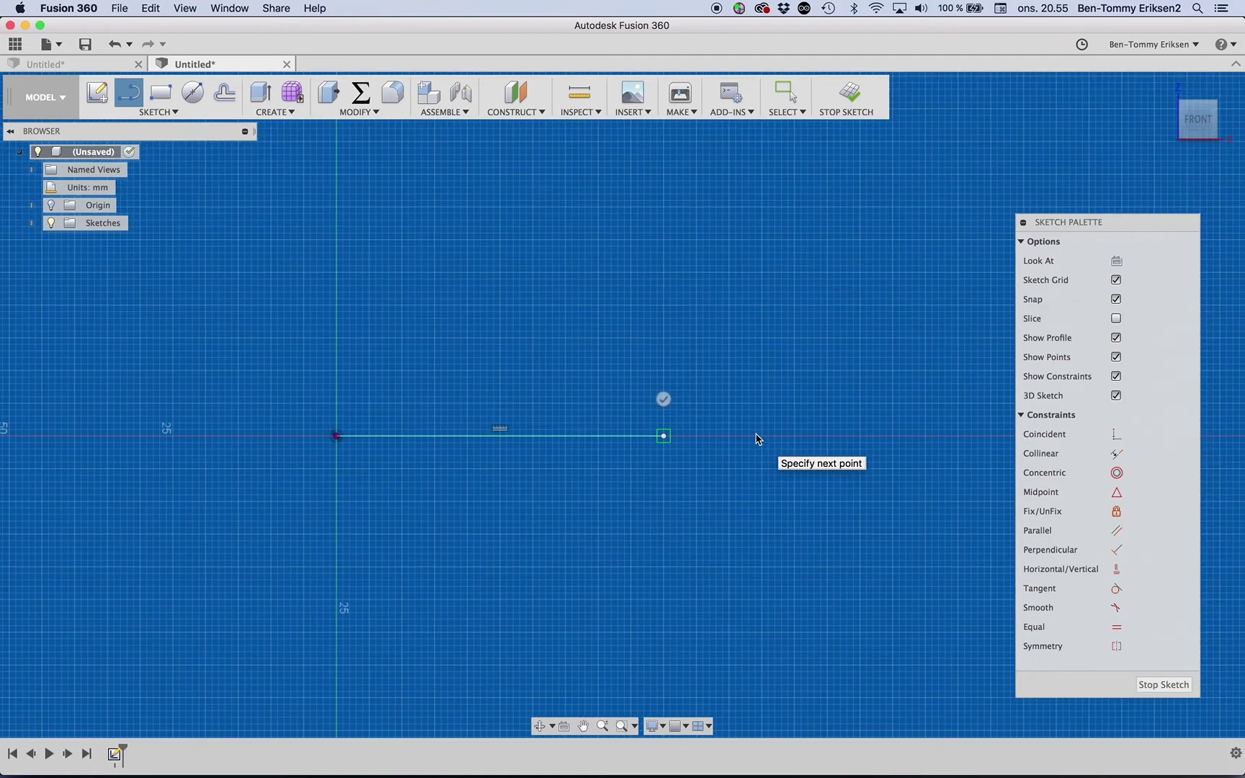
{"action": "scroll", "coordinate": [757, 439], "scroll_direction": "up", "scroll_amount": 2}
{"action": "scroll", "coordinate": [758, 437], "scroll_direction": "up", "scroll_amount": 1}
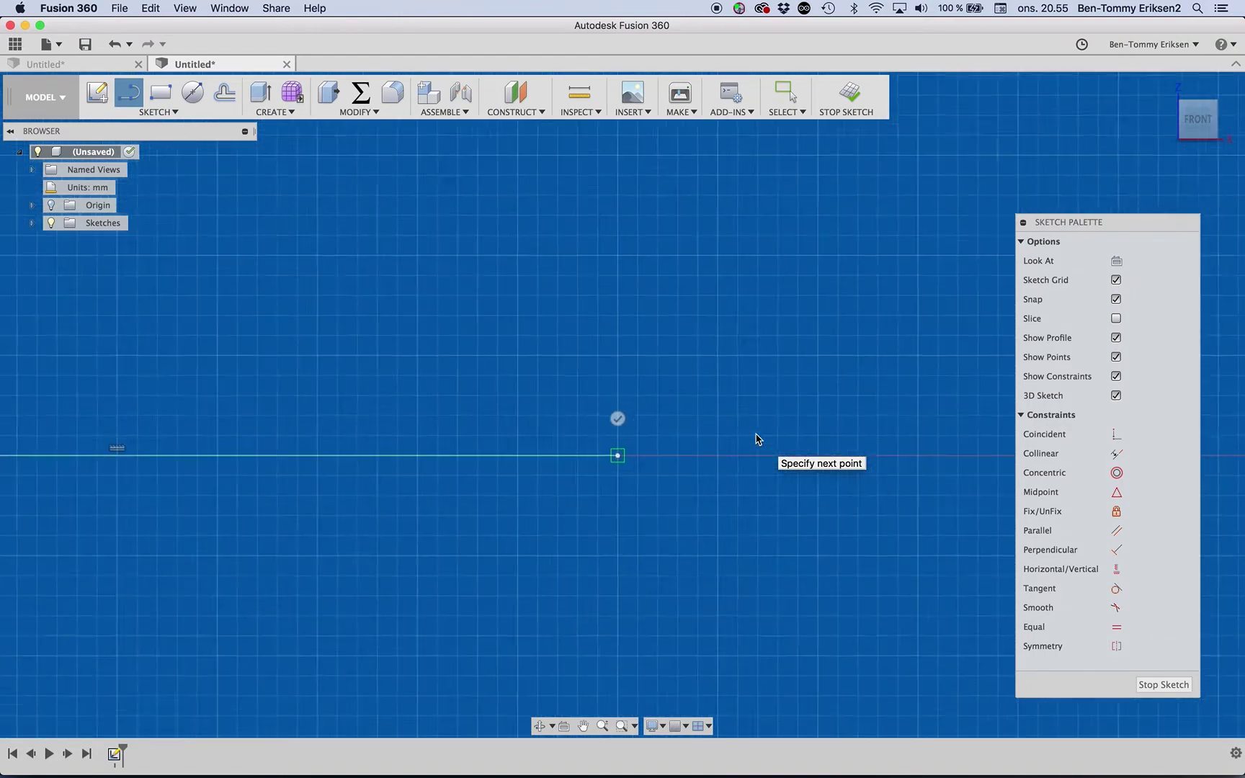
{"action": "scroll", "coordinate": [759, 436], "scroll_direction": "up", "scroll_amount": 2}
{"action": "mouse_move", "coordinate": [559, 458]}
{"action": "left_mouse_down"}
{"action": "mouse_move", "coordinate": [663, 481]}
{"action": "mouse_move", "coordinate": [560, 358]}
{"action": "left_mouse_up"}
{"action": "left_click", "coordinate": [663, 480]}
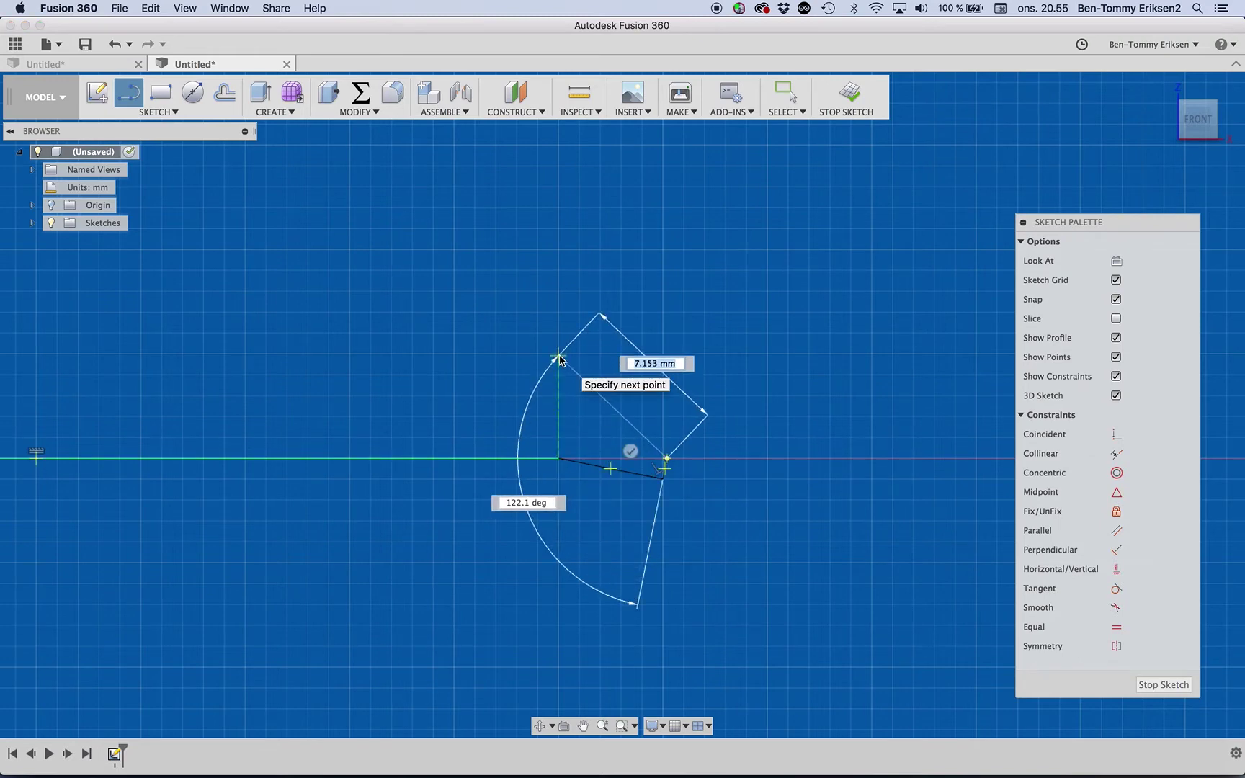
{"action": "left_click_drag", "start_coordinate": [560, 358], "coordinate": [636, 455]}
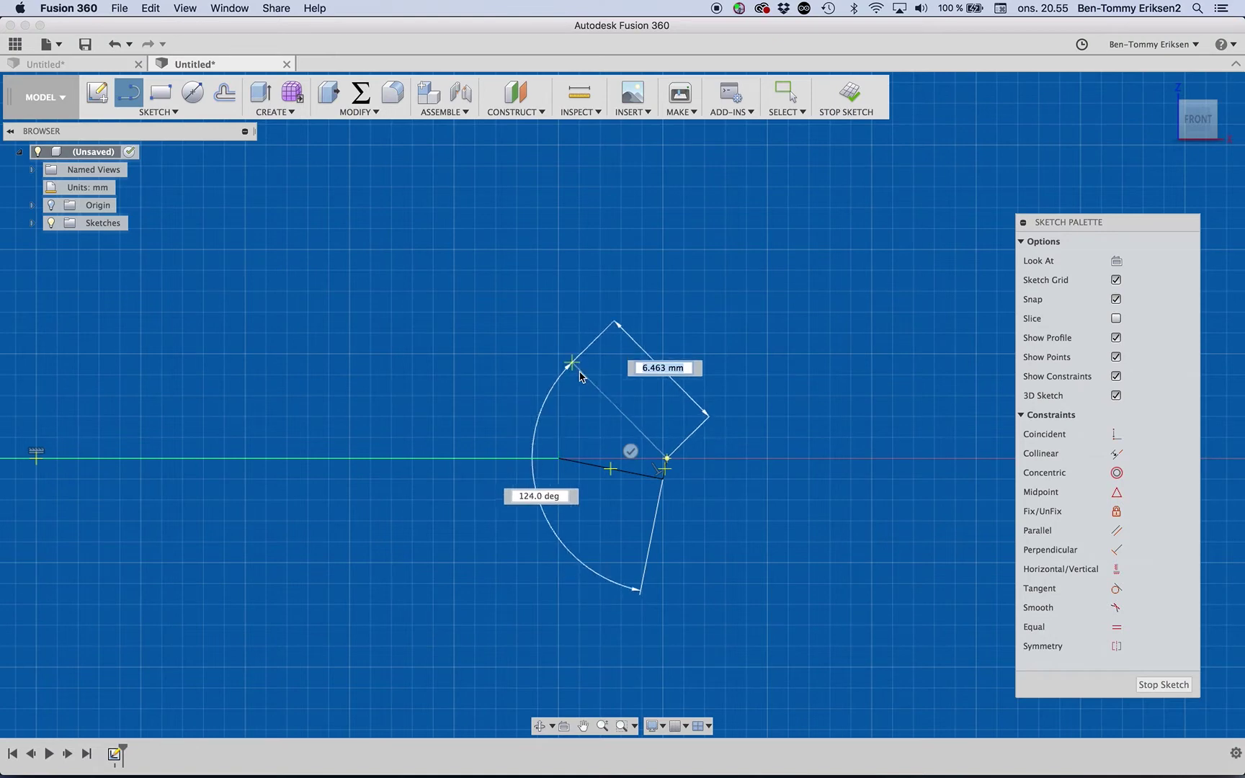
{"action": "left_click", "coordinate": [633, 453]}
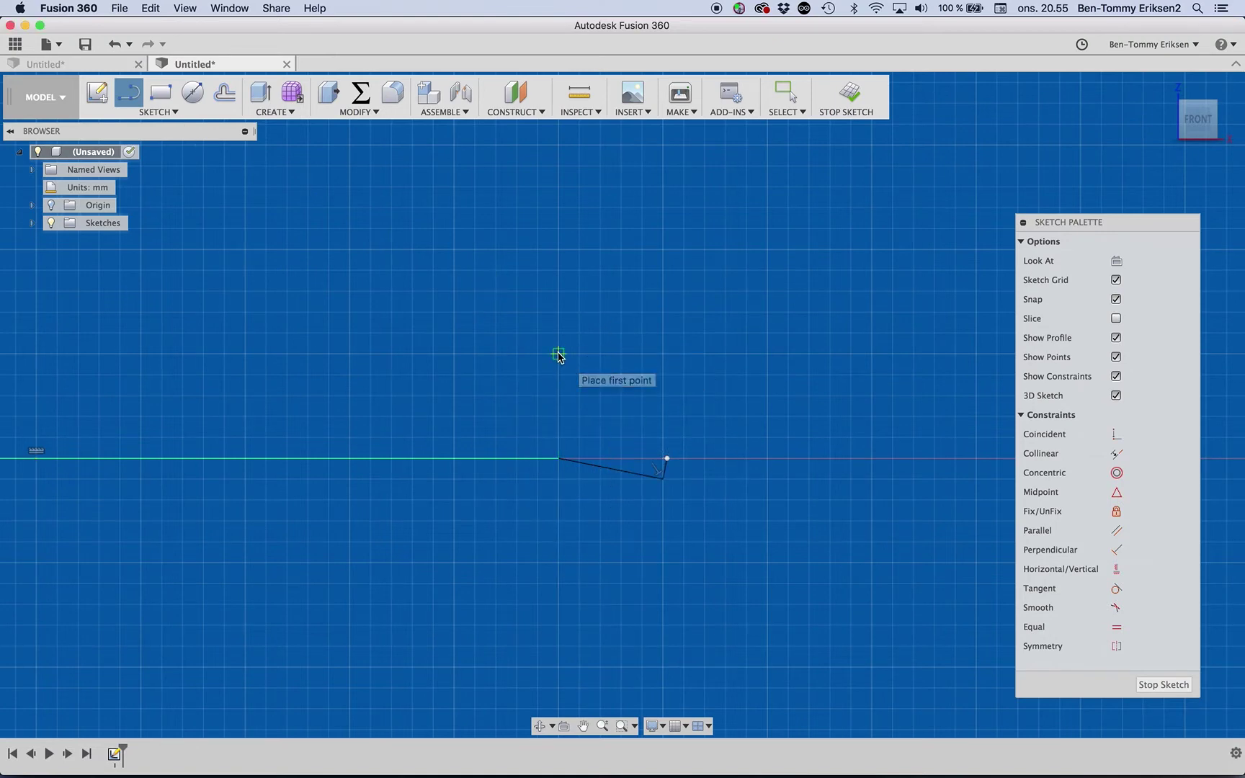
Draw the three edges of a small closed triangle at the line's end.
{"action": "left_click", "coordinate": [558, 354]}
{"action": "left_click", "coordinate": [667, 459]}
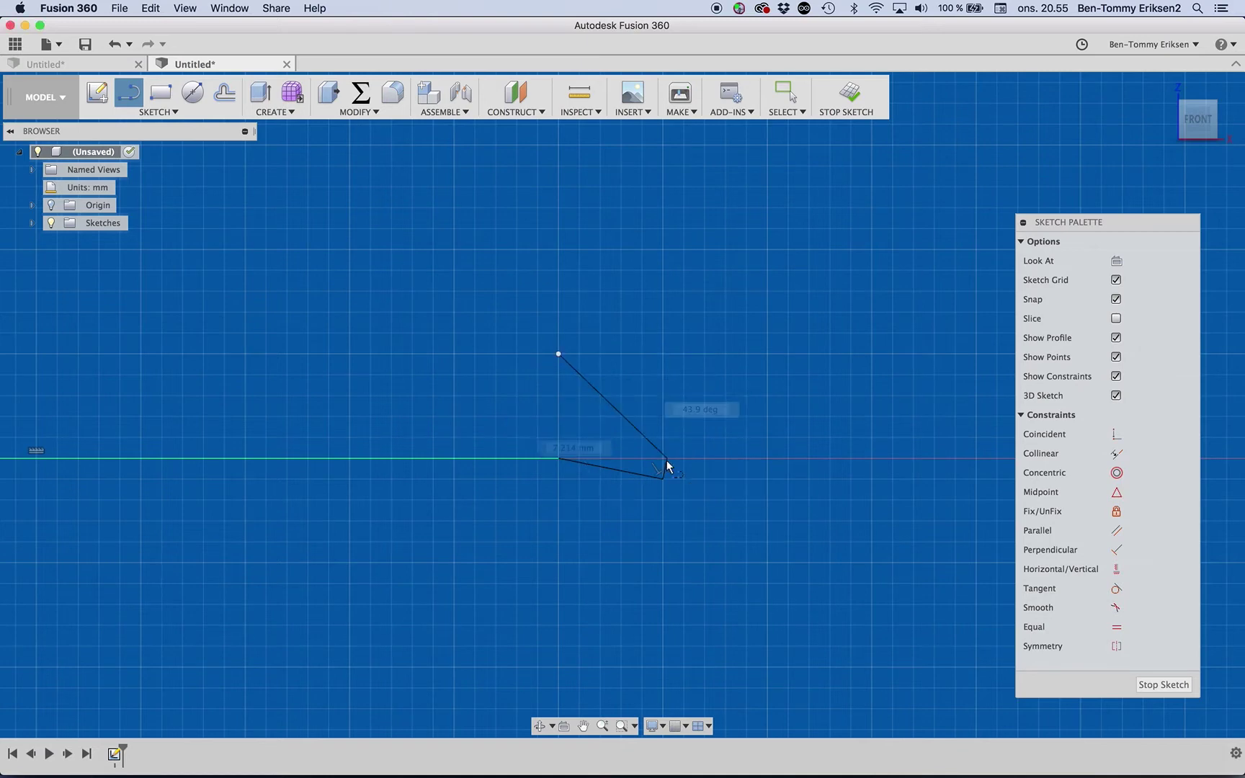
{"action": "left_click", "coordinate": [559, 354]}
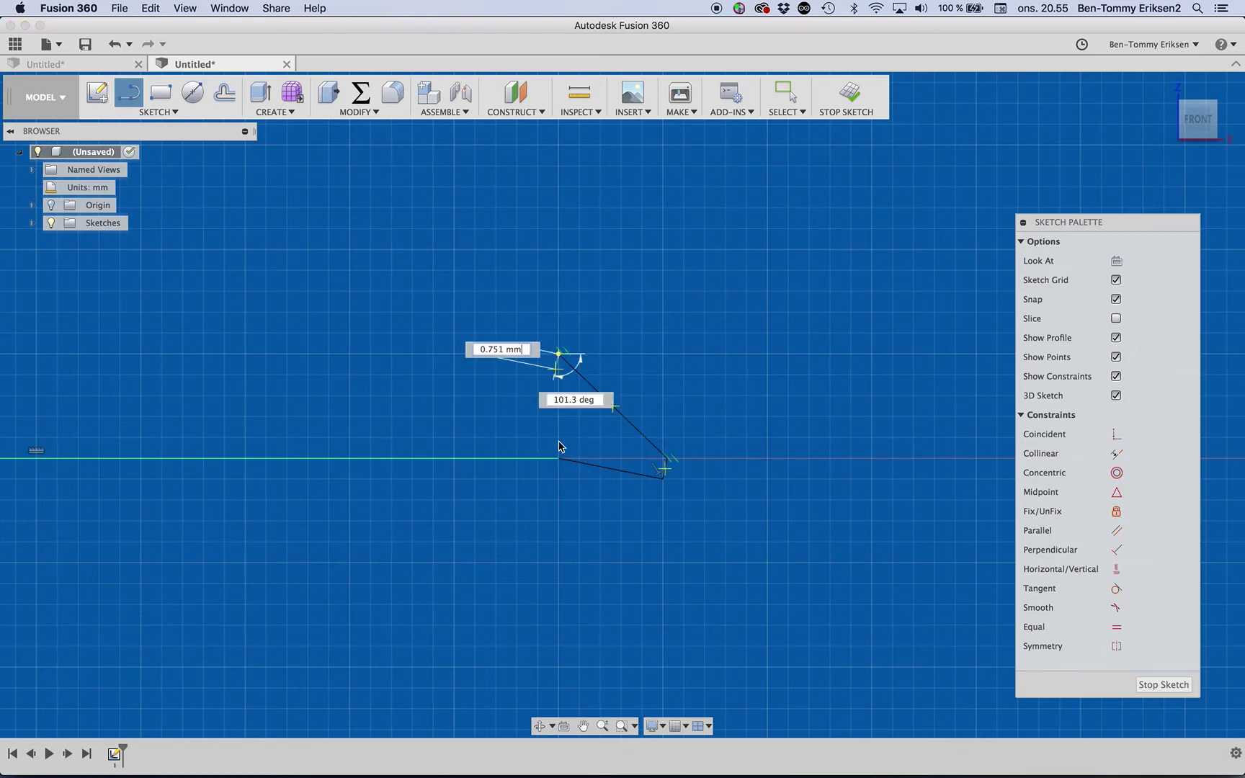
{"action": "left_click", "coordinate": [561, 459]}
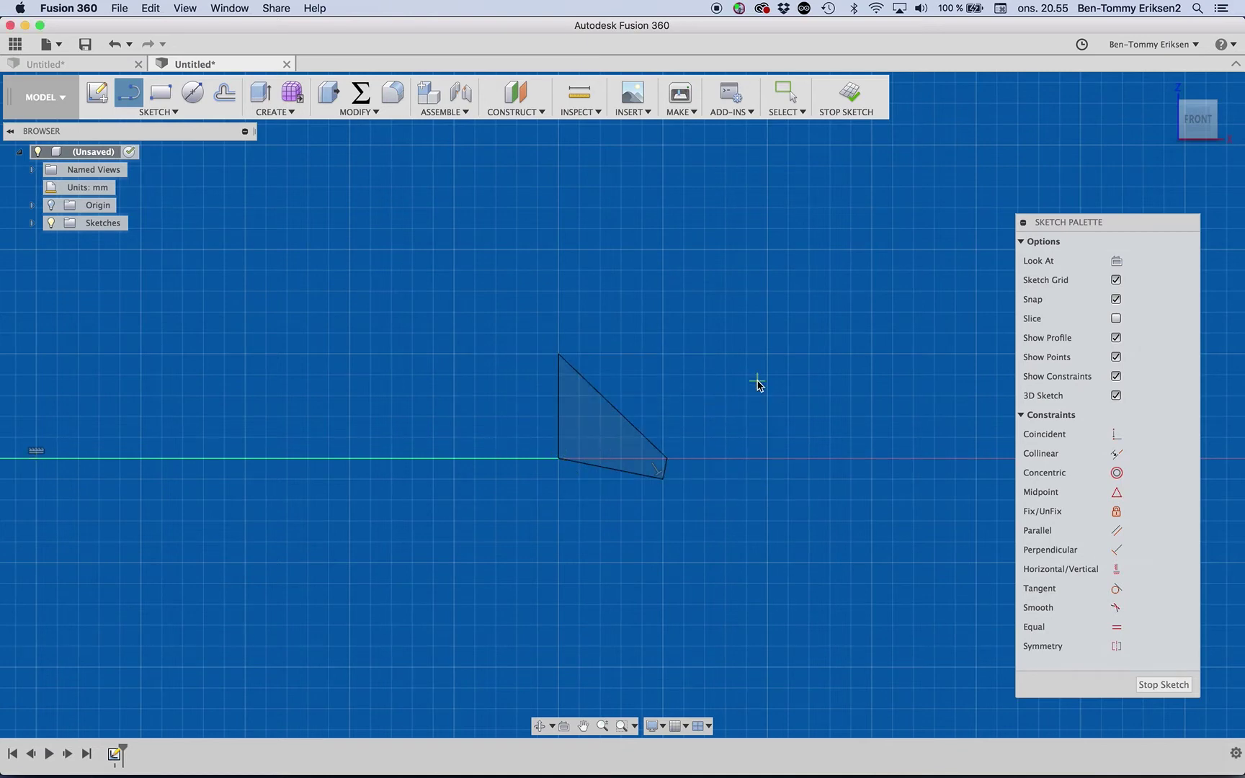
{"action": "scroll", "coordinate": [758, 384], "scroll_direction": "down", "scroll_amount": 3}
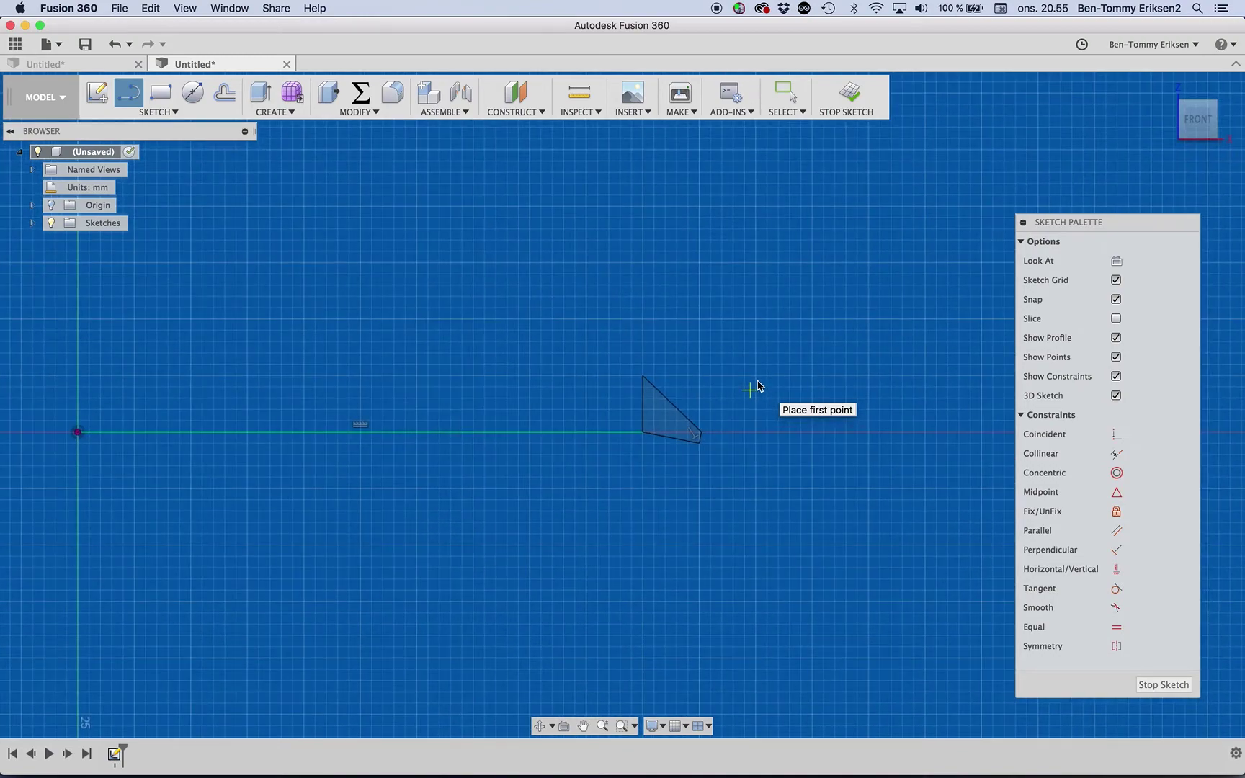
Zoom out, finish the triangle sketch, and bring up the Create feature list.
{"action": "scroll", "coordinate": [757, 384], "scroll_direction": "down", "scroll_amount": 3, "text": "shift"}
{"action": "scroll", "coordinate": [757, 384], "scroll_direction": "down", "scroll_amount": 2, "text": "shift"}
{"action": "scroll", "coordinate": [758, 384], "scroll_direction": "down", "scroll_amount": 1, "text": "shift"}
{"action": "scroll", "coordinate": [757, 384], "scroll_direction": "down", "scroll_amount": 2, "text": "shift"}
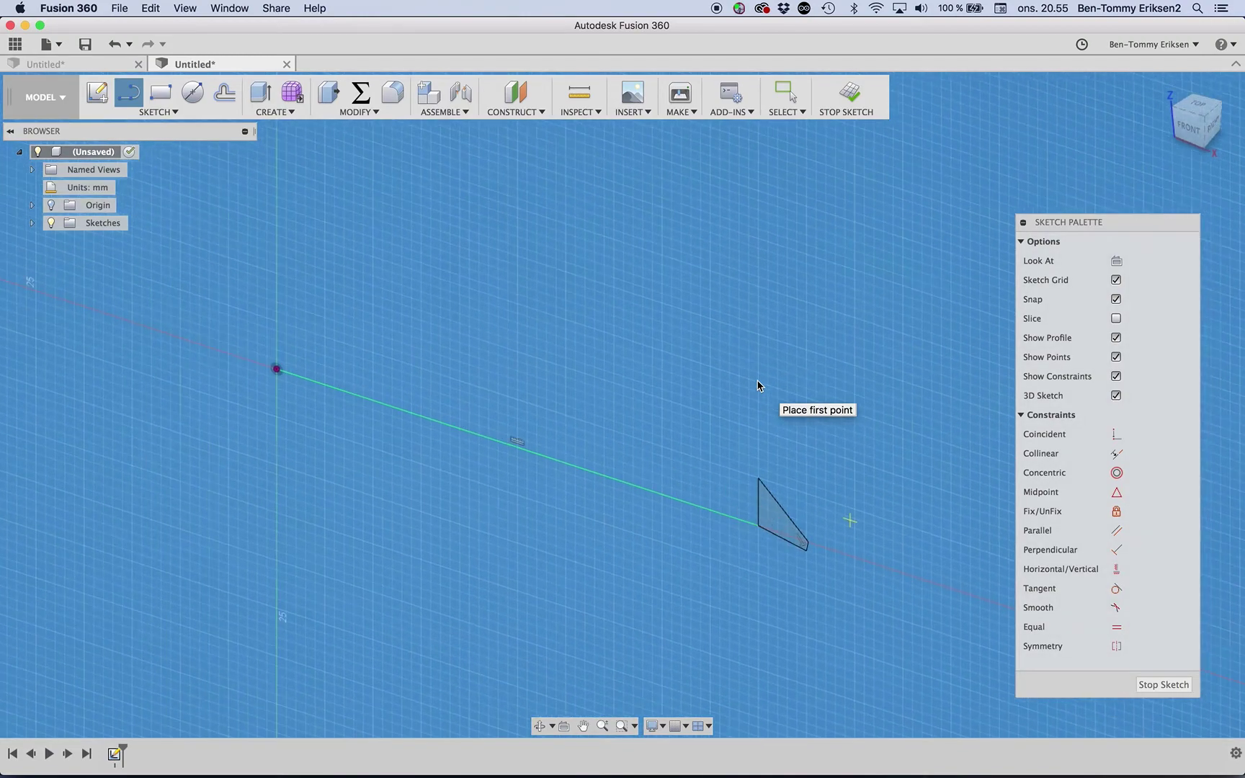
{"action": "scroll", "coordinate": [758, 384], "scroll_direction": "down", "scroll_amount": 3}
{"action": "scroll", "coordinate": [758, 384], "scroll_direction": "down", "scroll_amount": 3}
{"action": "scroll", "coordinate": [757, 384], "scroll_direction": "down", "scroll_amount": 1}
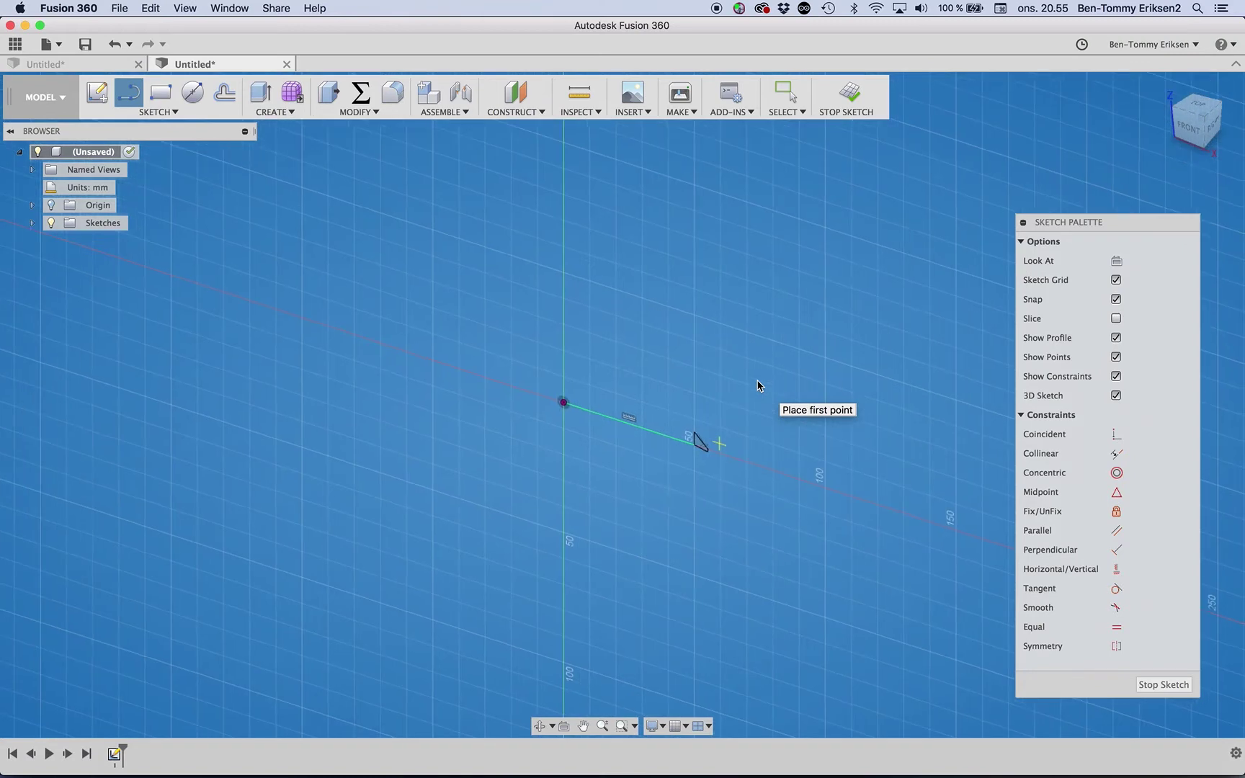
{"action": "left_click", "coordinate": [289, 113]}
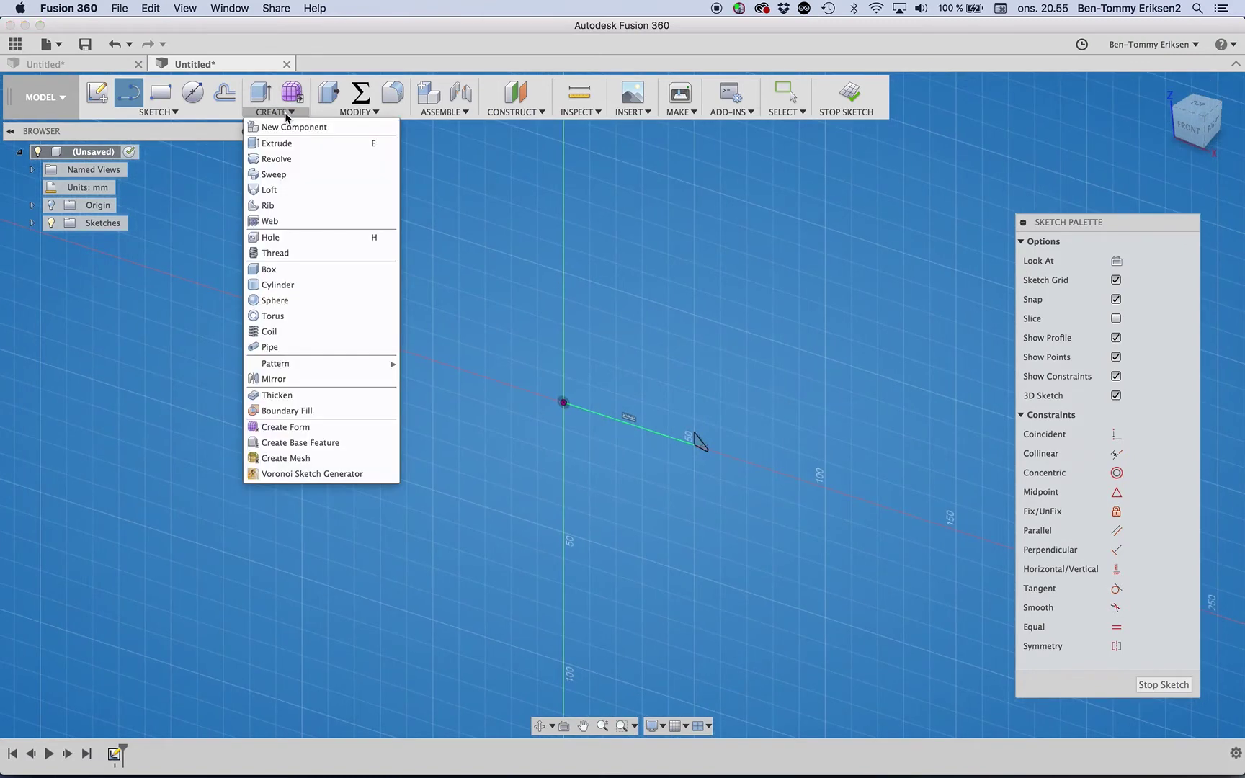
{"action": "left_click", "coordinate": [292, 333]}
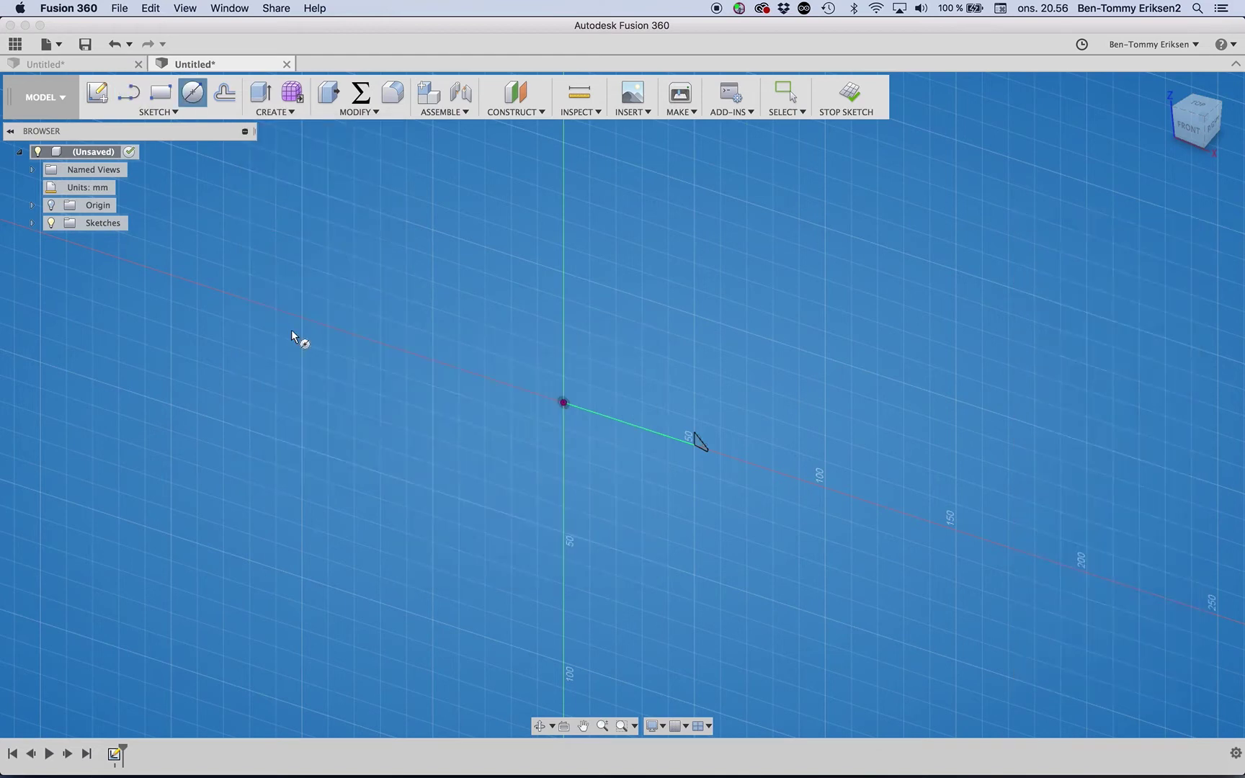
{"action": "left_click", "coordinate": [847, 98]}
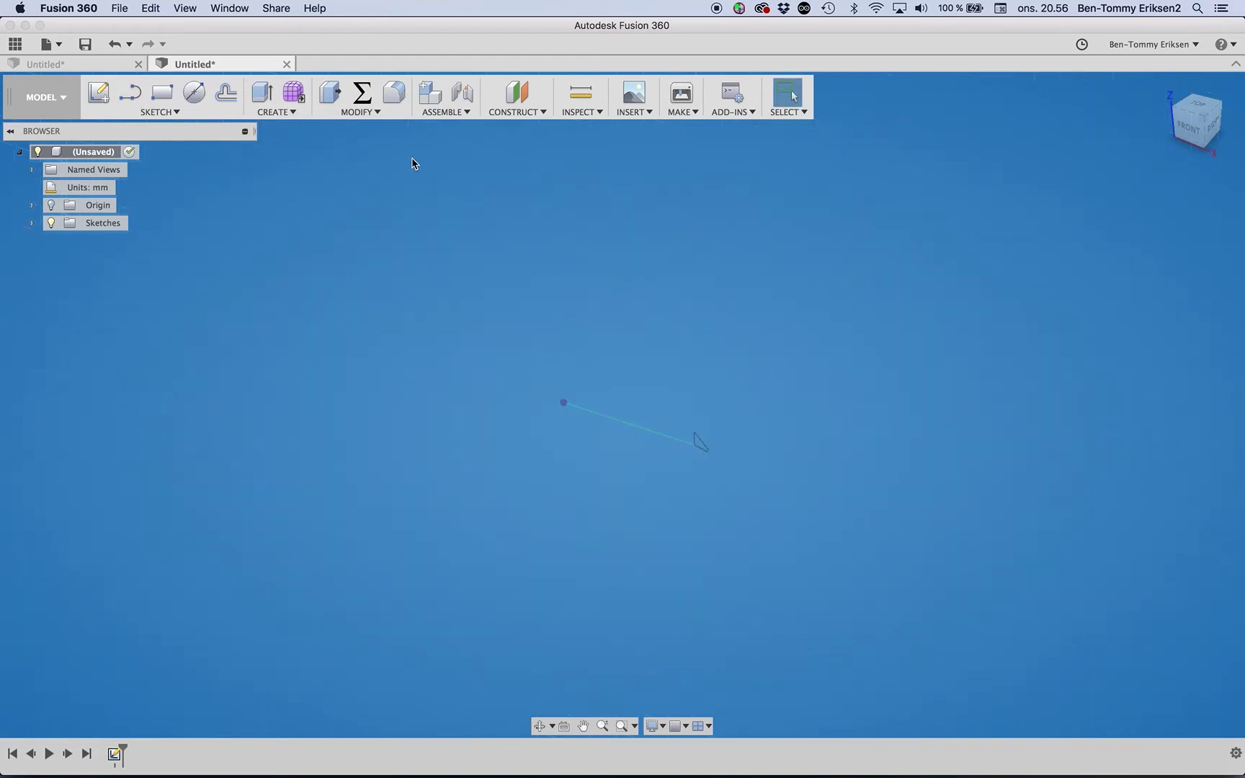
{"action": "left_click", "coordinate": [291, 111]}
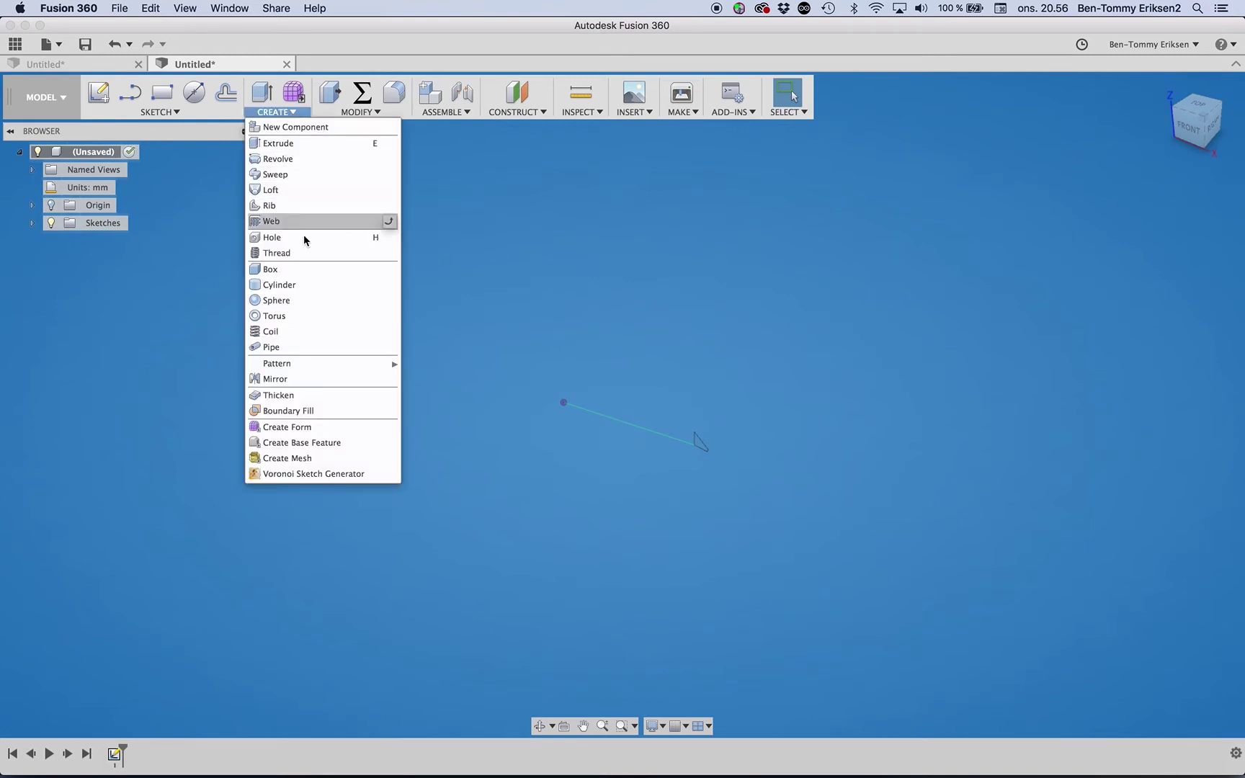
Create an origin-centred coil on the ground plane: 100 mm diameter, 4 turns, 60 mm tall, section size 5.
{"action": "left_click", "coordinate": [286, 328]}
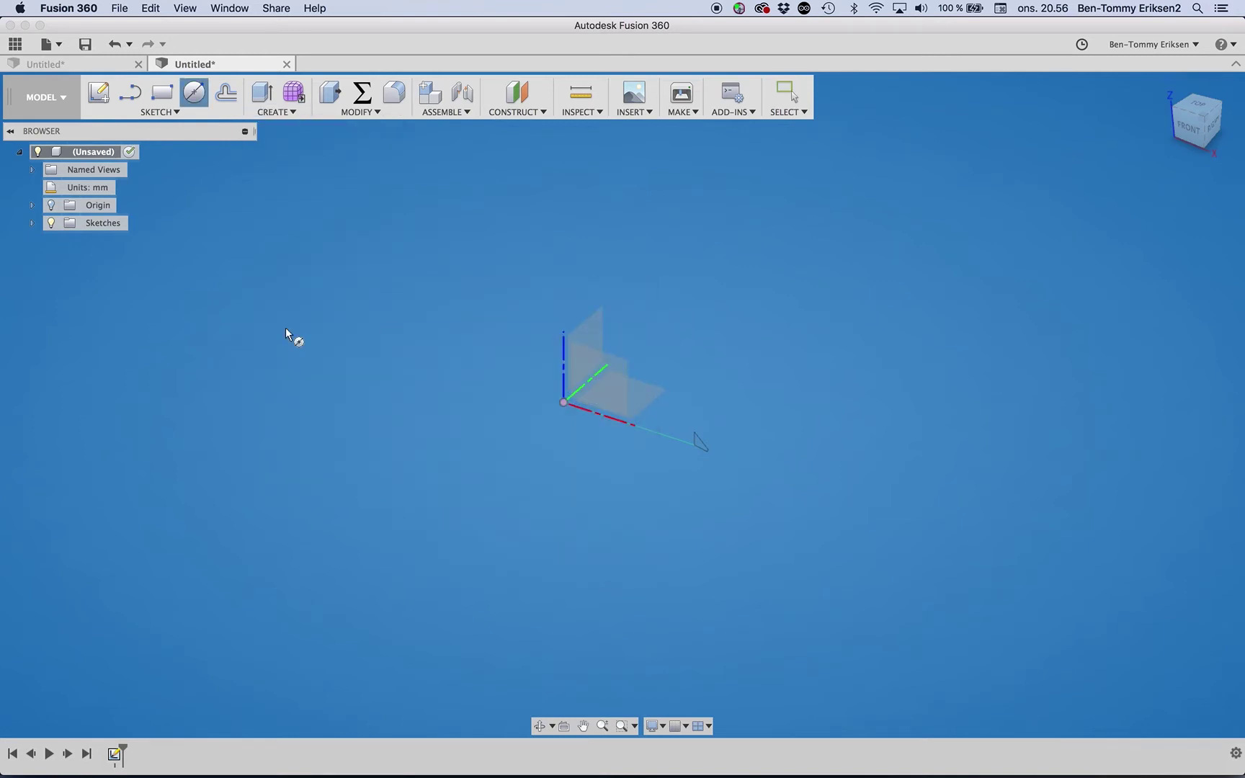
{"action": "left_click", "coordinate": [652, 398]}
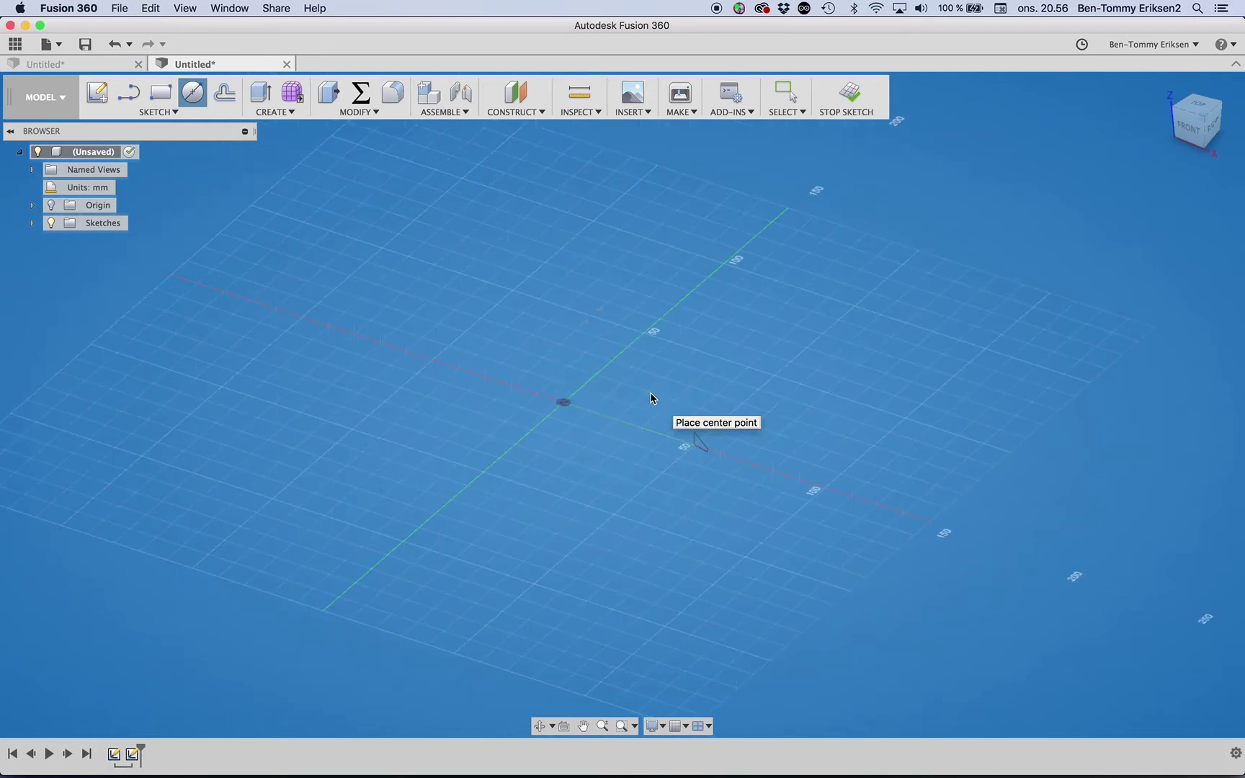
{"action": "left_click", "coordinate": [564, 402]}
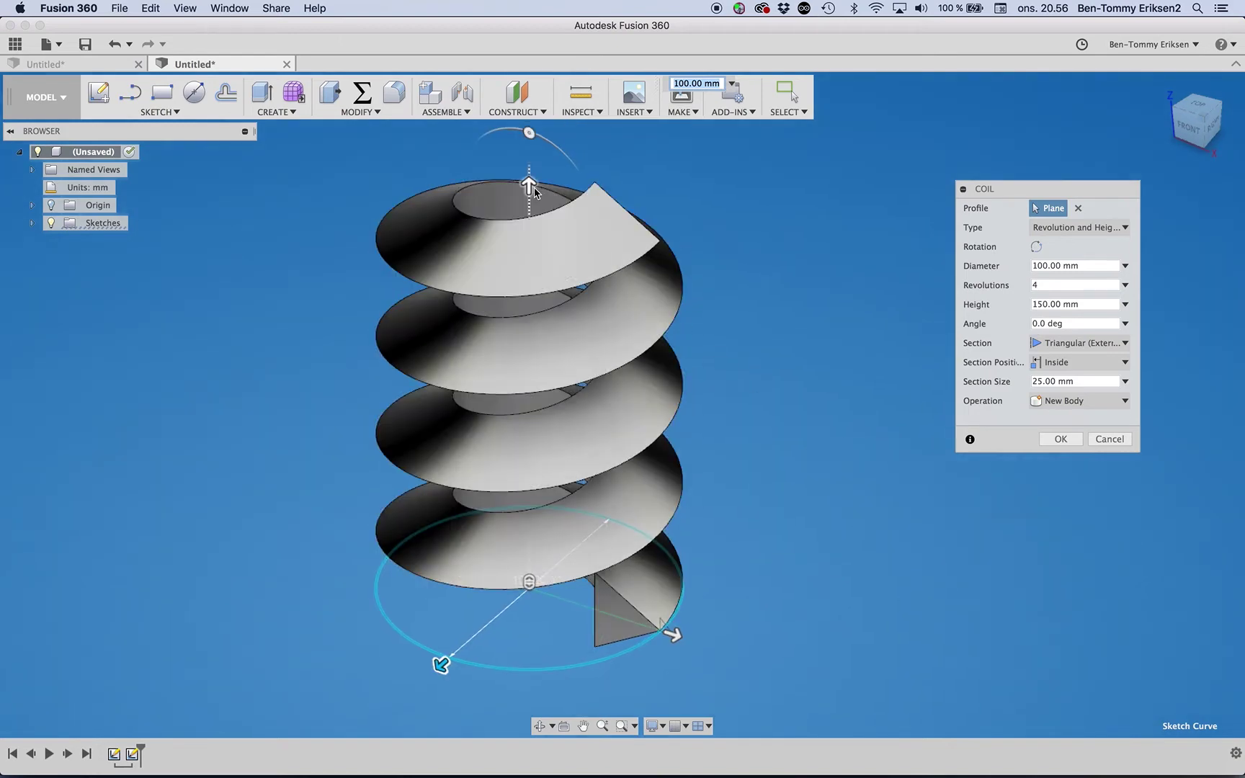
{"action": "mouse_move", "coordinate": [530, 186]}
{"action": "left_mouse_down"}
{"action": "mouse_move", "coordinate": [520, 446]}
{"action": "mouse_move", "coordinate": [526, 422]}
{"action": "left_mouse_up"}
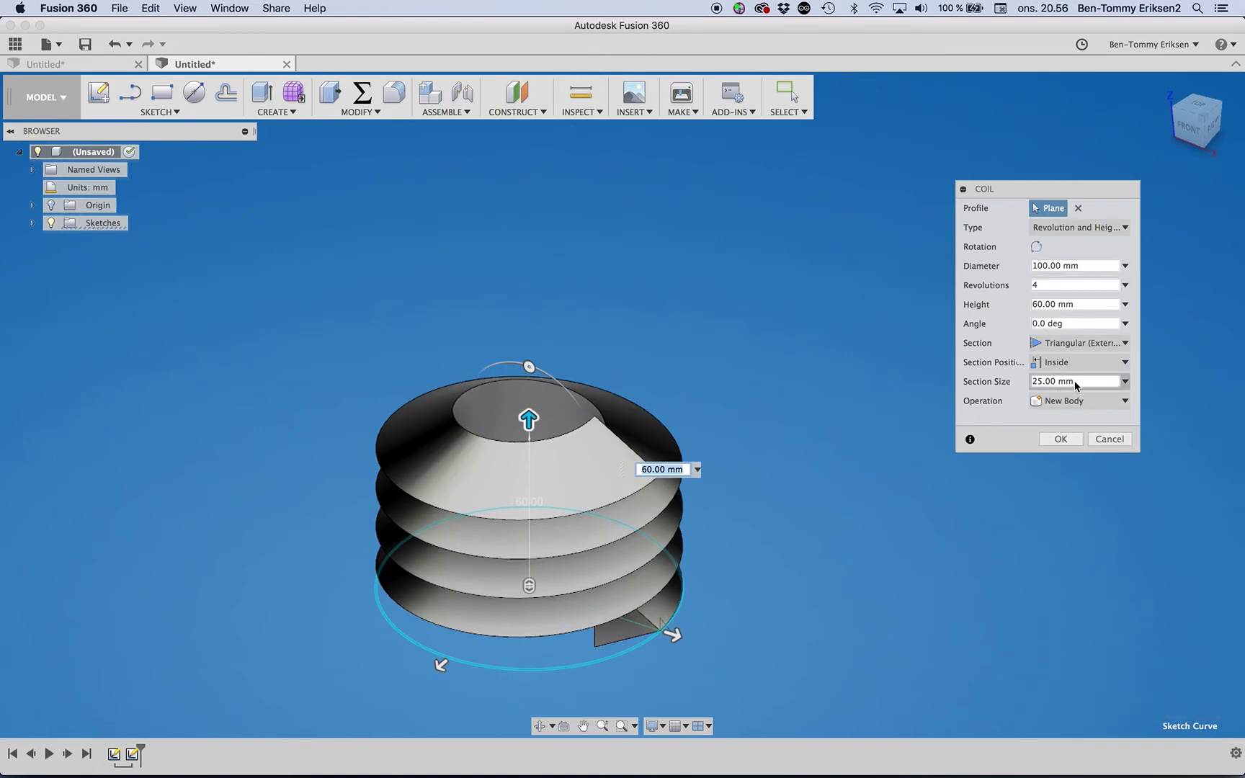
{"action": "left_click_drag", "start_coordinate": [1076, 386], "coordinate": [1012, 382]}
{"action": "type", "text": "5"}
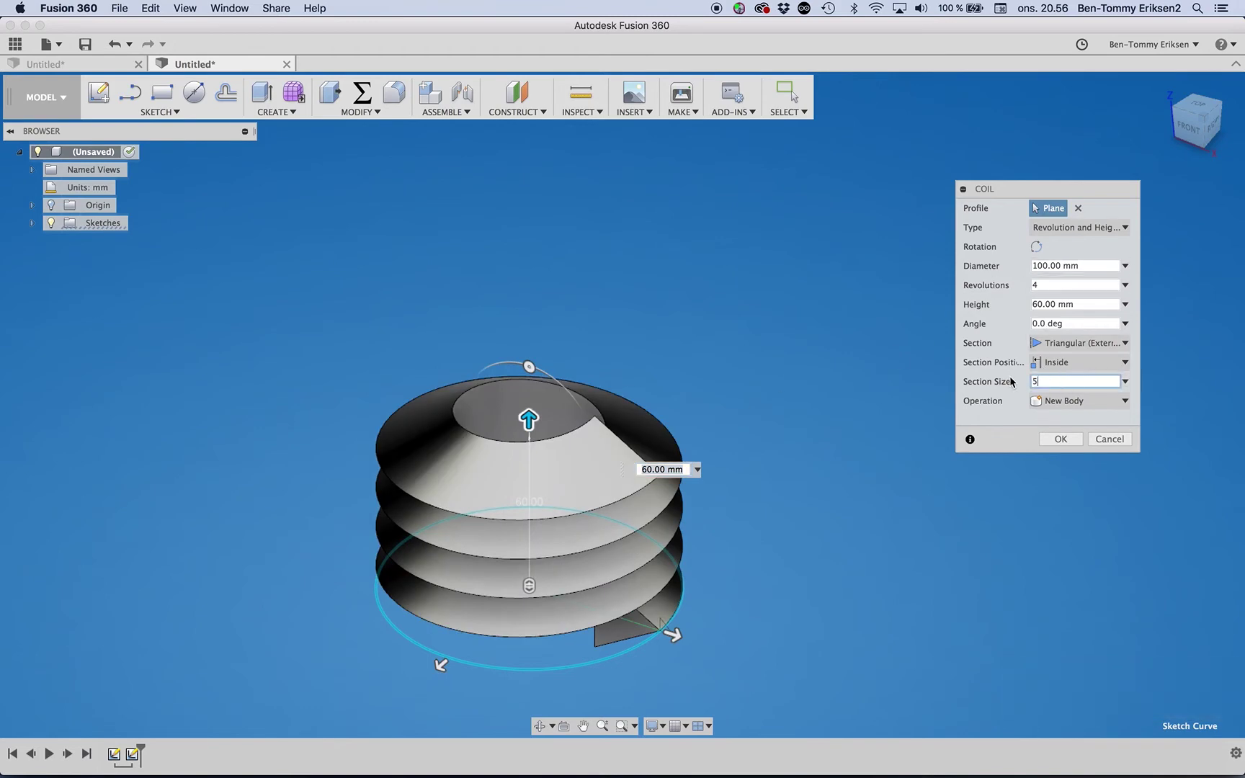
{"action": "key", "text": "Tab"}
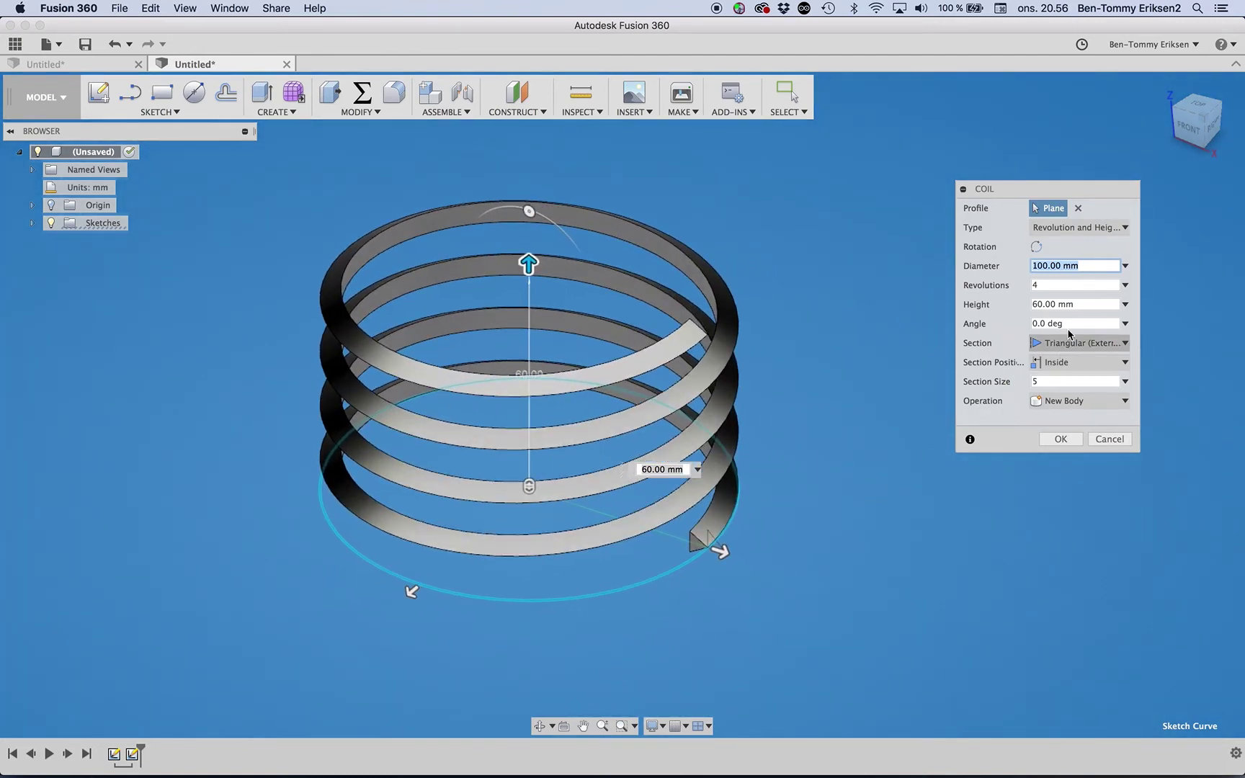
{"action": "left_click", "coordinate": [1059, 440]}
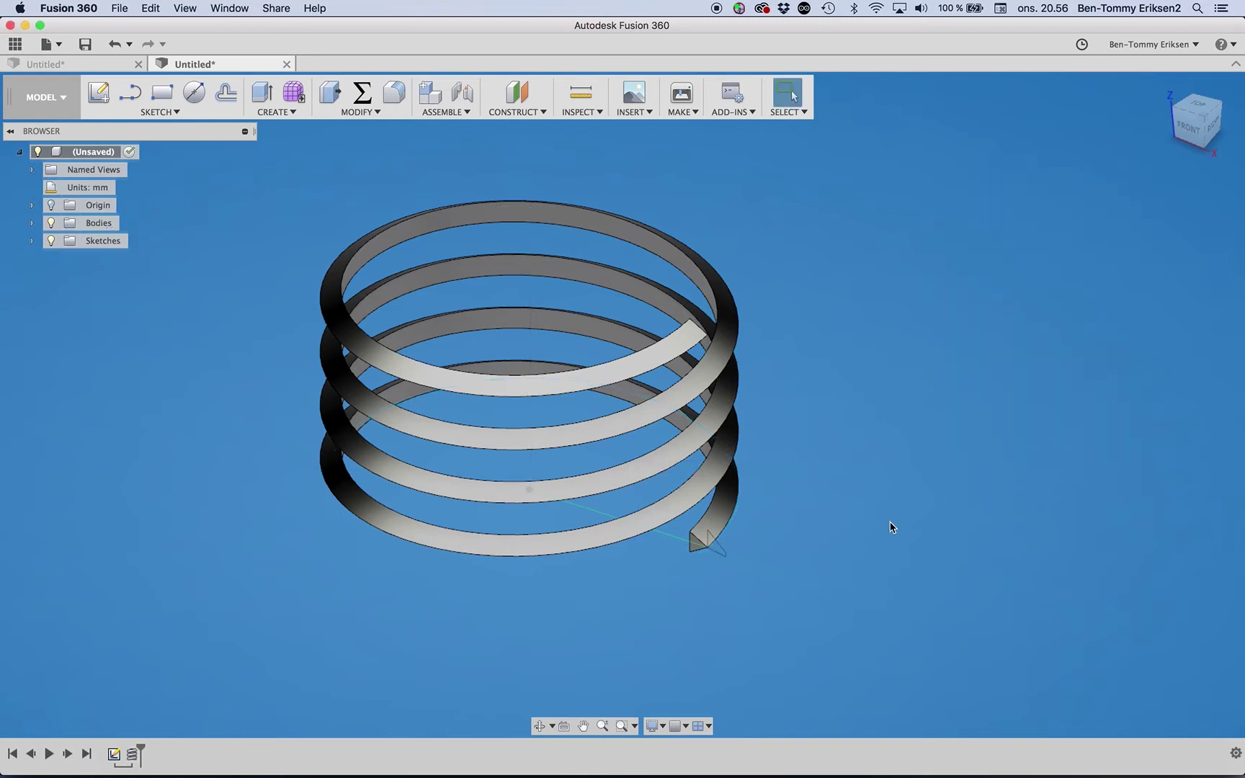
{"action": "scroll", "coordinate": [765, 579], "scroll_direction": "up", "scroll_amount": 5}
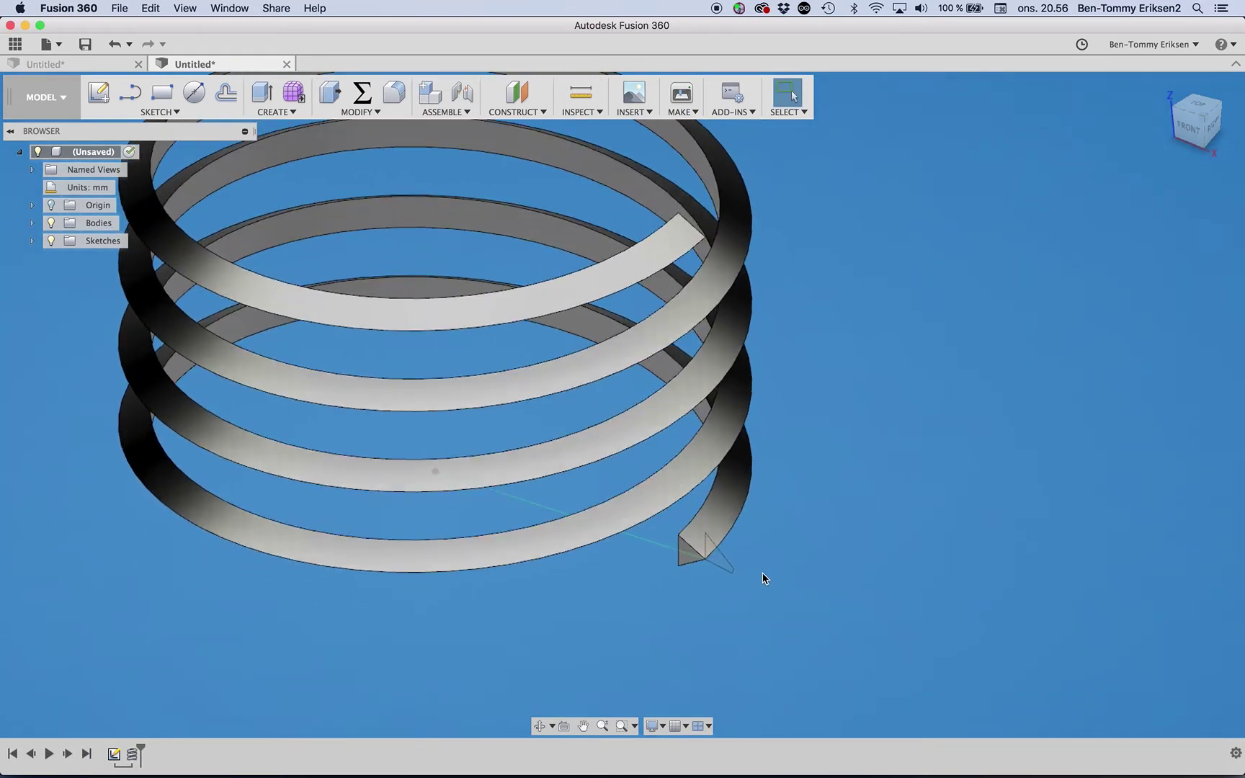
Start a Path + Guide Rail sweep of the triangle profile along the helix path.
{"action": "scroll", "coordinate": [765, 578], "scroll_direction": "up", "scroll_amount": 2}
{"action": "scroll", "coordinate": [765, 579], "scroll_direction": "up", "scroll_amount": 2}
{"action": "scroll", "coordinate": [765, 578], "scroll_direction": "up", "scroll_amount": 2}
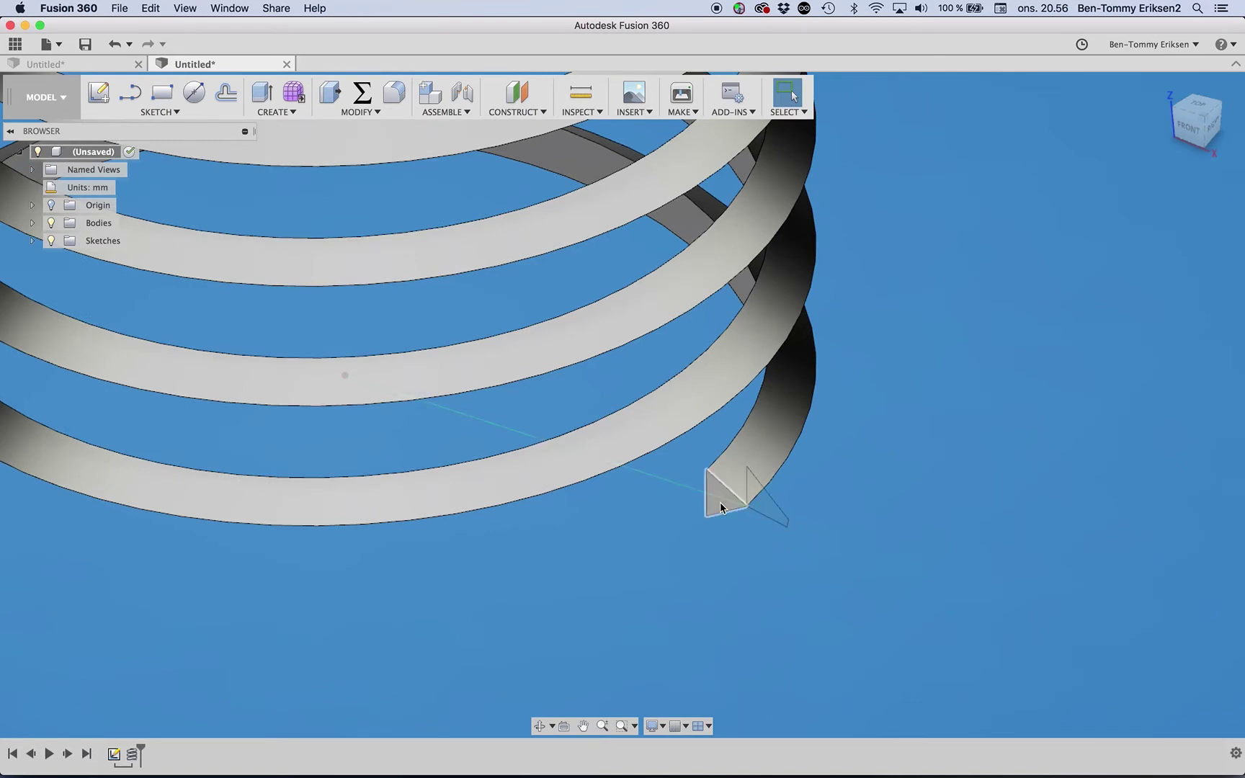
{"action": "left_click", "coordinate": [295, 111]}
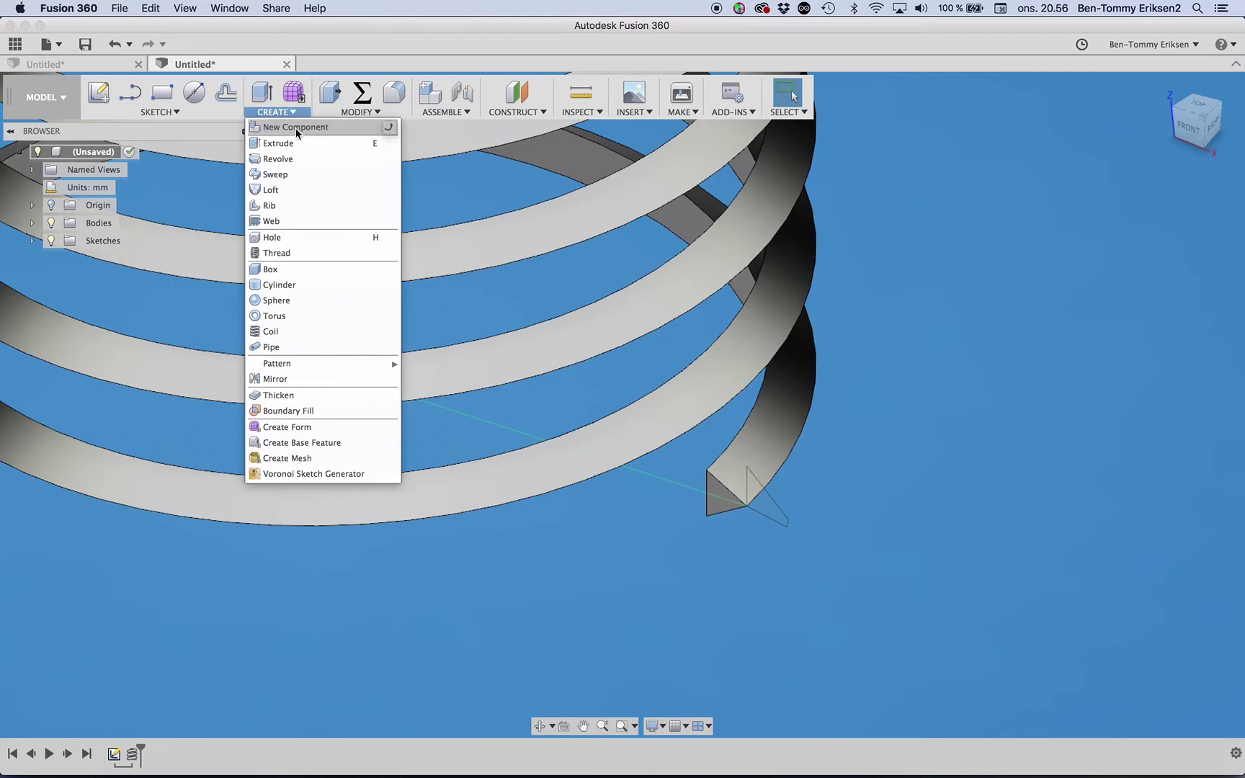
{"action": "left_click", "coordinate": [320, 176]}
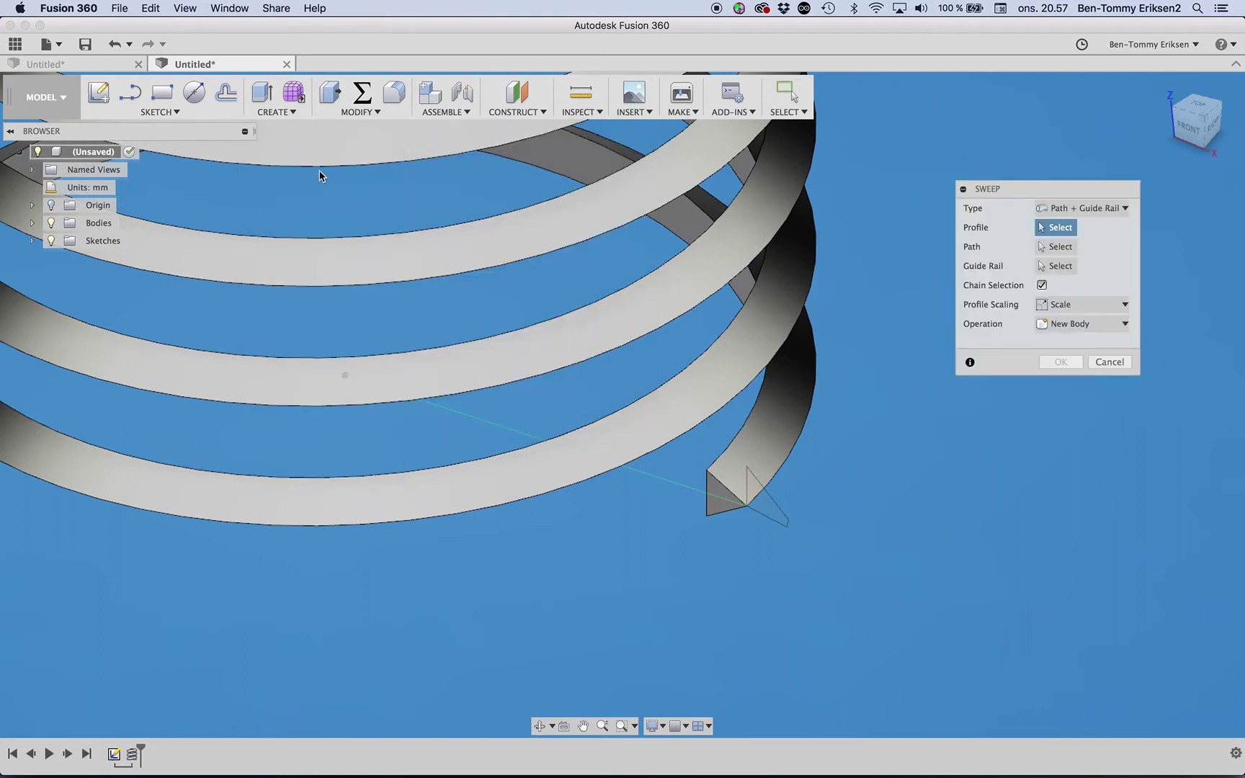
{"action": "left_click", "coordinate": [764, 506]}
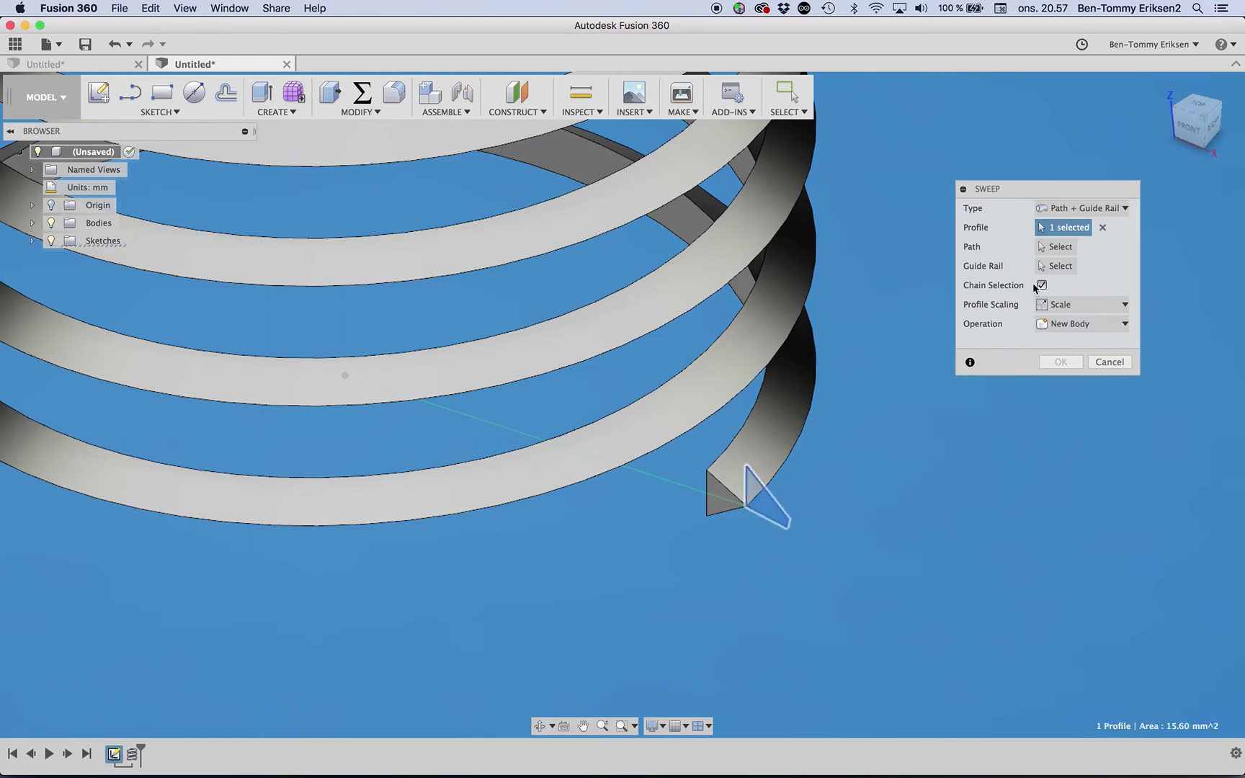
{"action": "left_click", "coordinate": [1108, 208]}
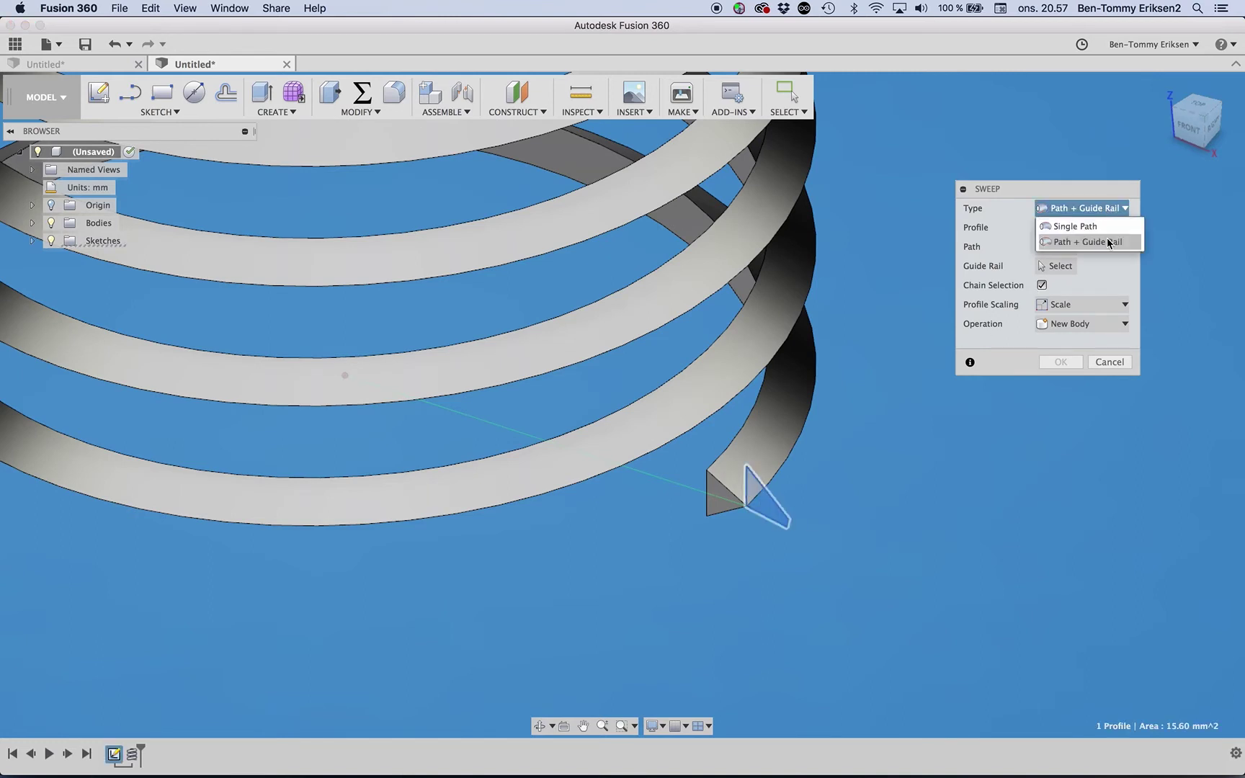
{"action": "left_click", "coordinate": [1108, 240]}
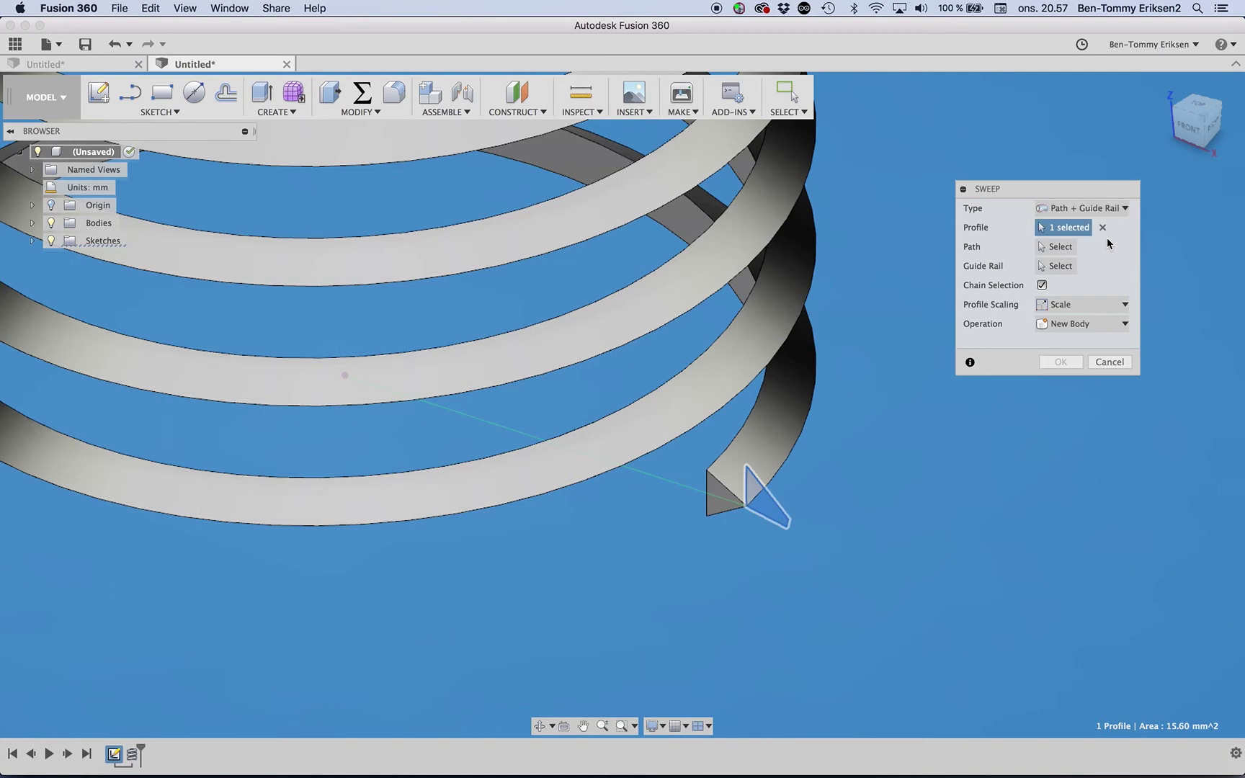
{"action": "left_click", "coordinate": [1063, 247]}
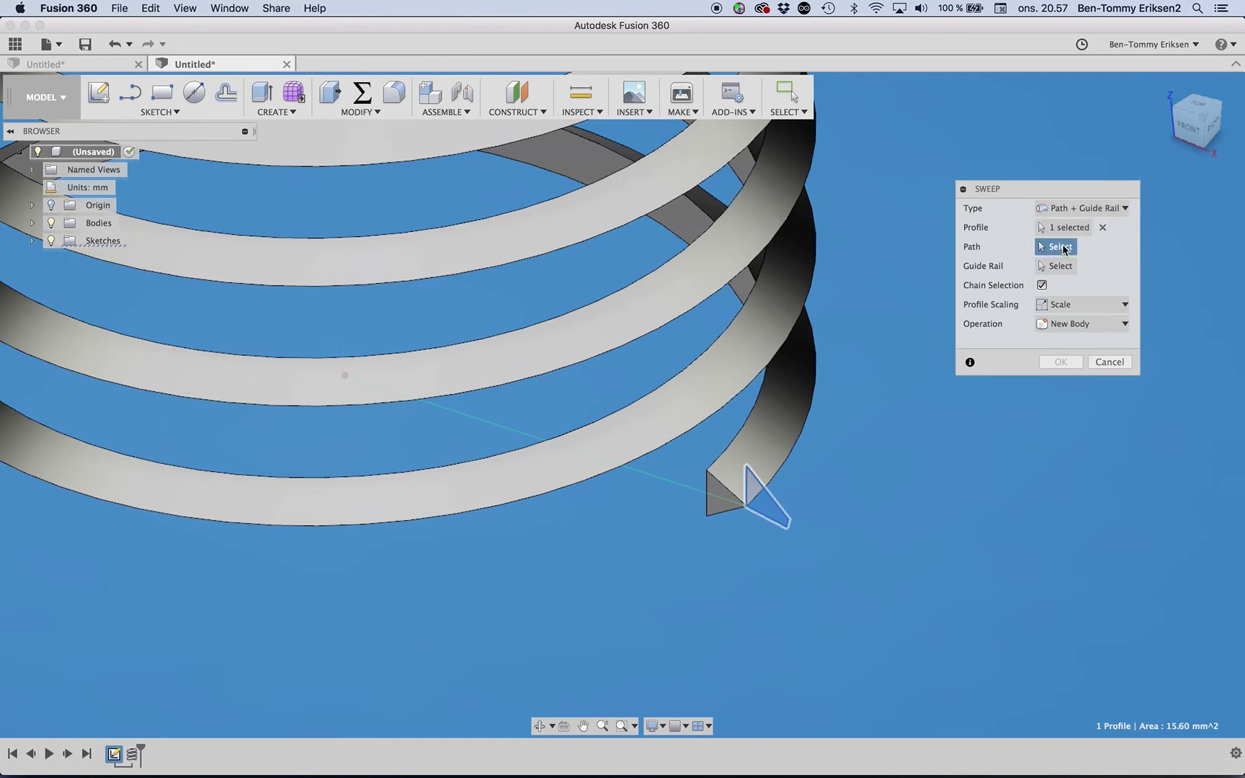
{"action": "left_click", "coordinate": [789, 460]}
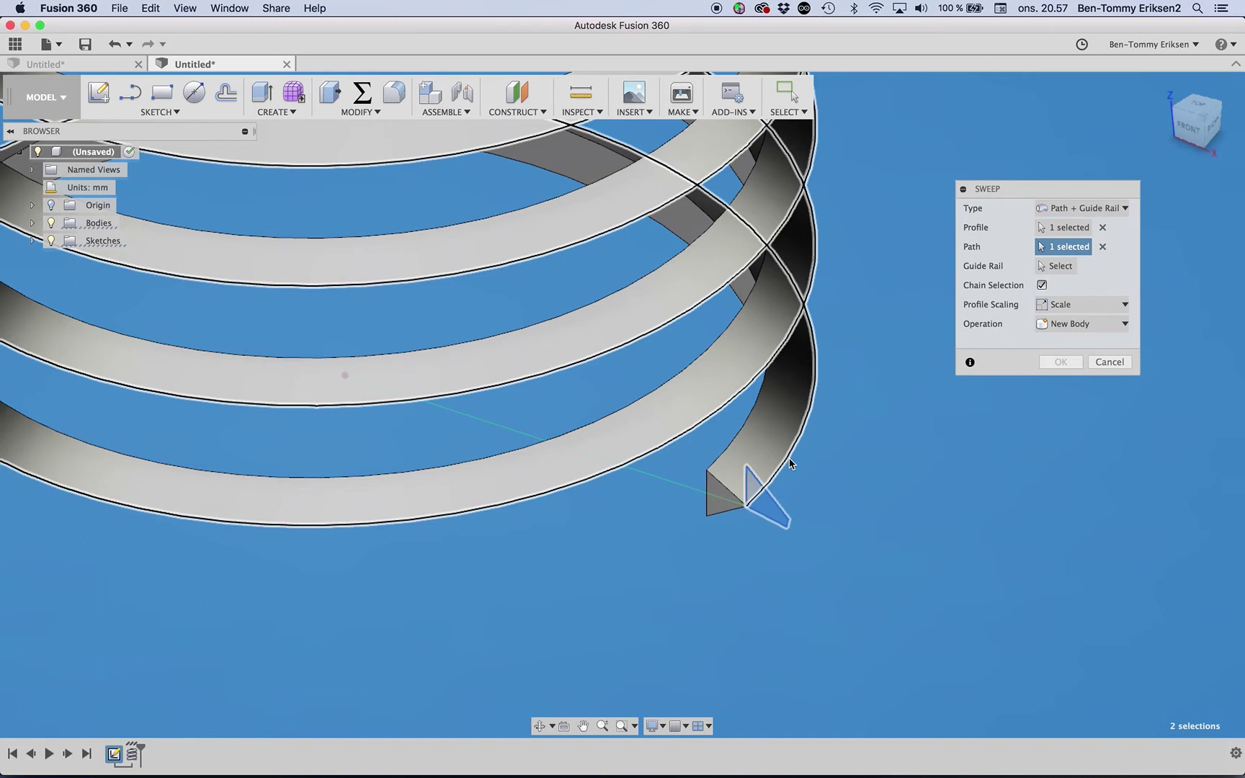
Replace the erroring guide rail with a different curve, set New Body, and confirm the sweep.
{"action": "left_click", "coordinate": [1065, 267]}
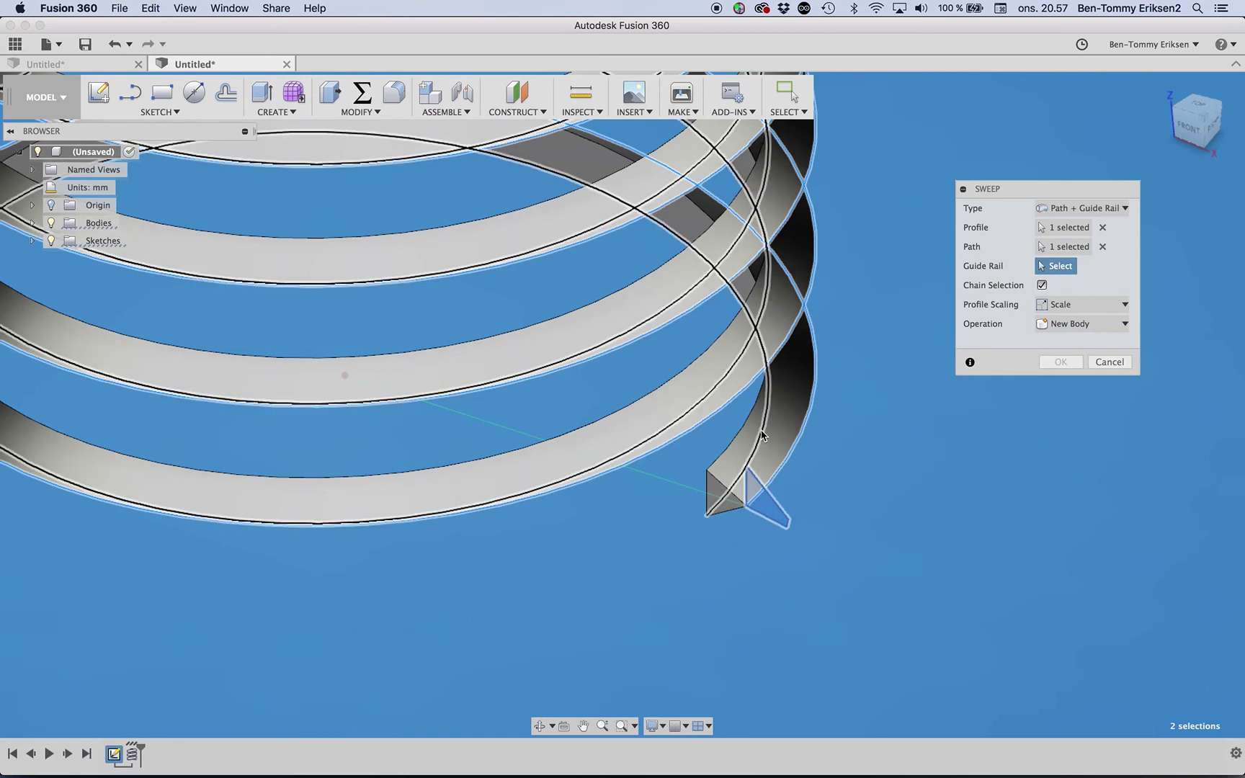
{"action": "left_click", "coordinate": [762, 436]}
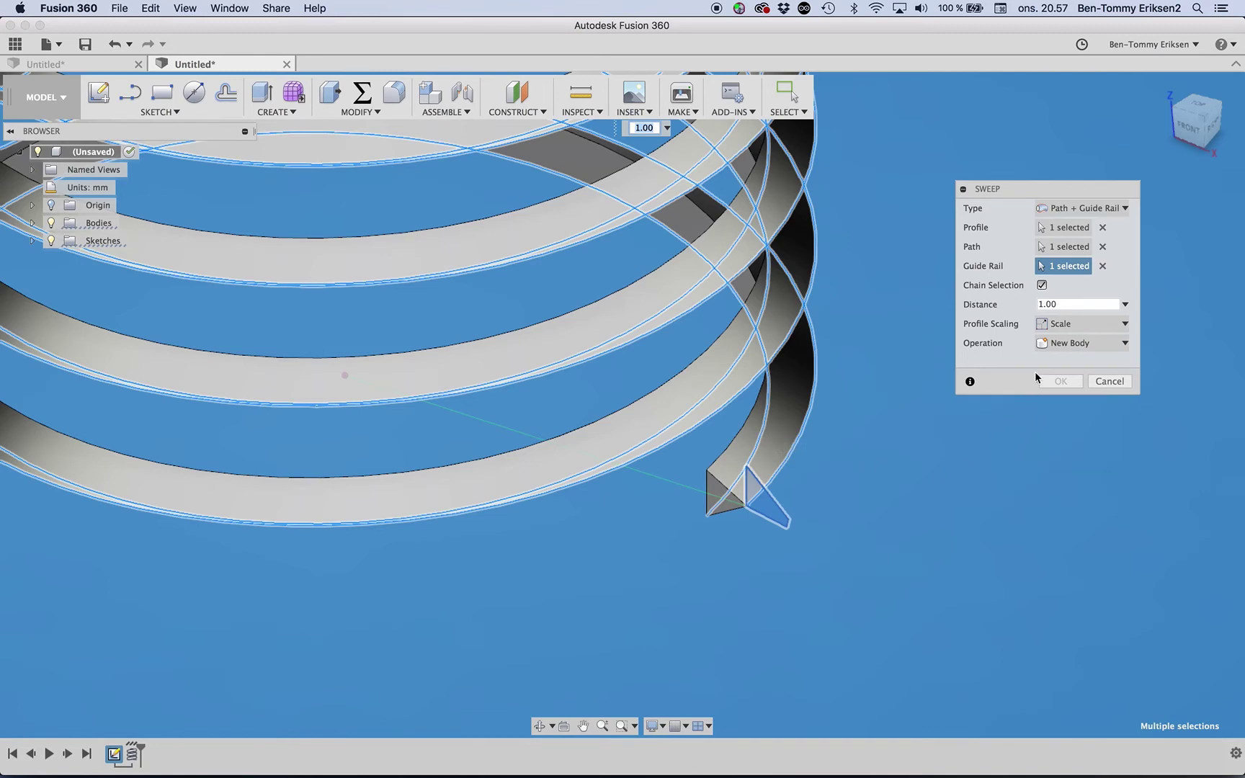
{"action": "left_click", "coordinate": [1102, 266]}
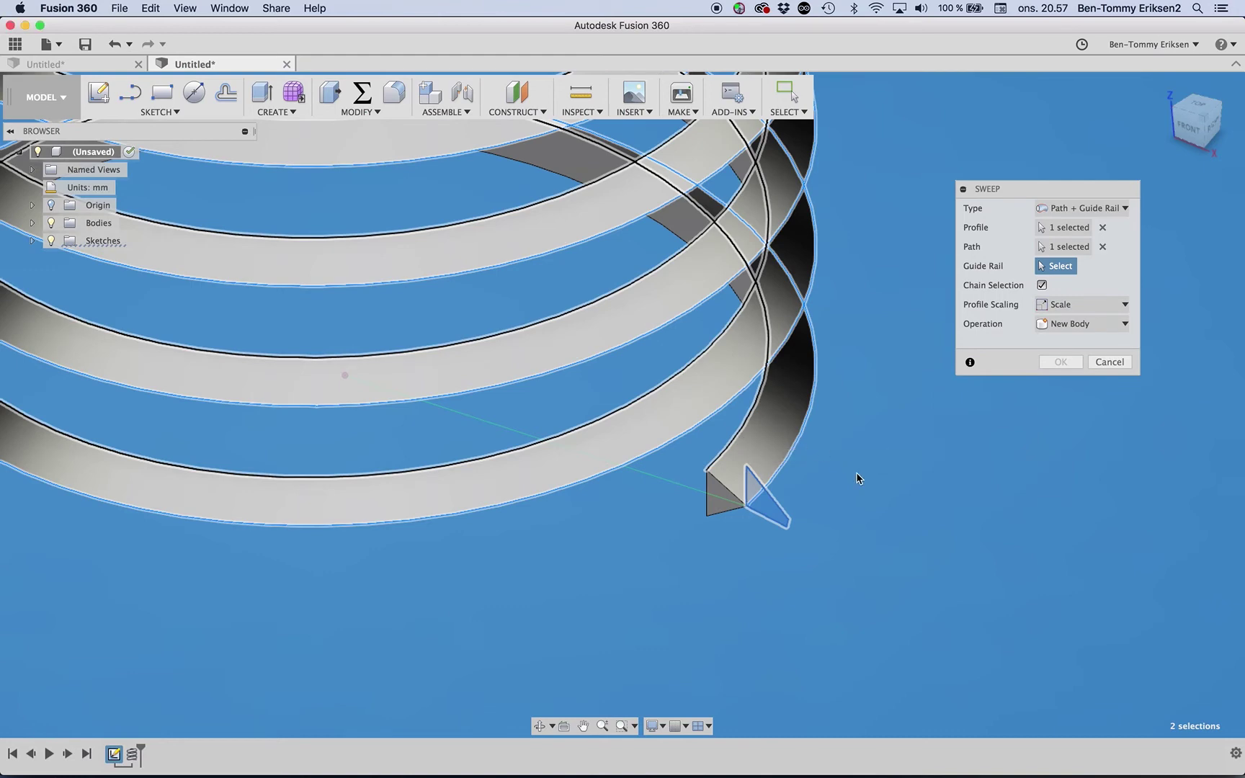
{"action": "left_click", "coordinate": [887, 444]}
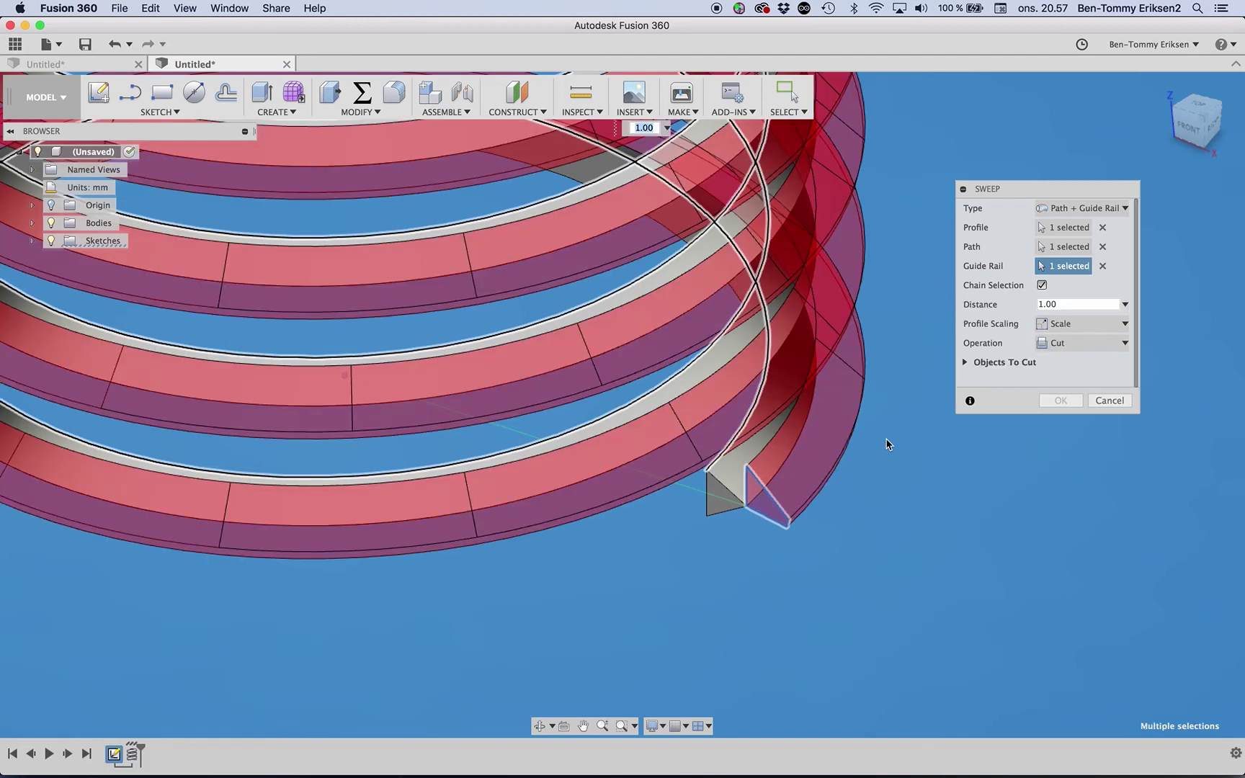
{"action": "left_click", "coordinate": [1057, 348]}
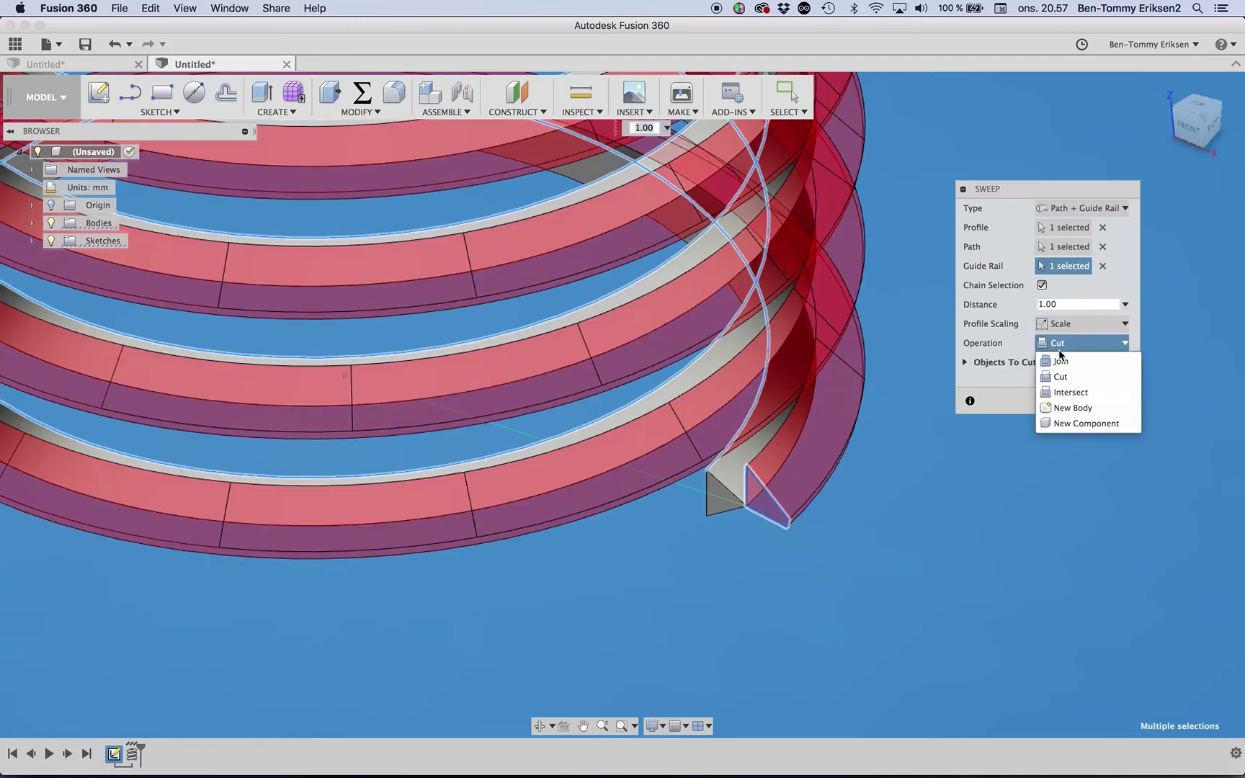
{"action": "left_click", "coordinate": [1075, 408]}
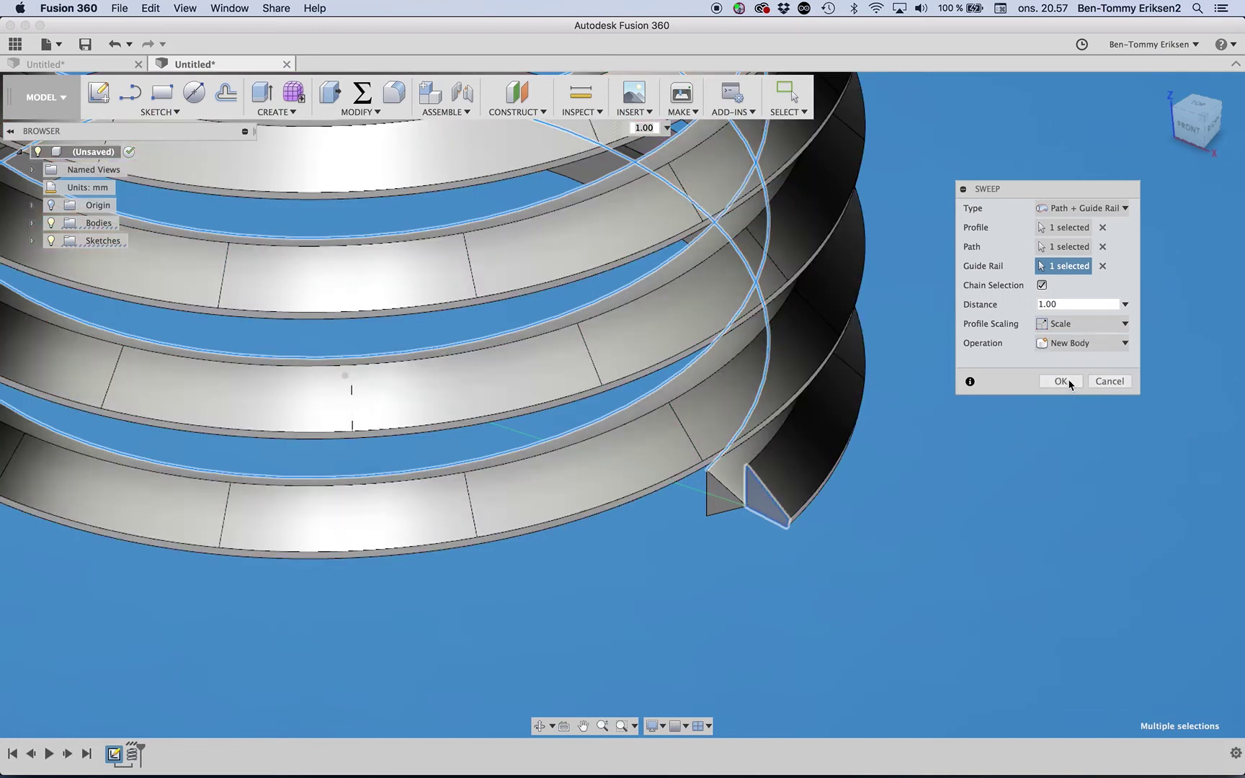
{"action": "left_click", "coordinate": [1070, 385]}
Commit the sweep, hide Body2 in the Bodies list, and zoom out for a Center Diameter Circle sketch.
{"action": "left_click", "coordinate": [1070, 385]}
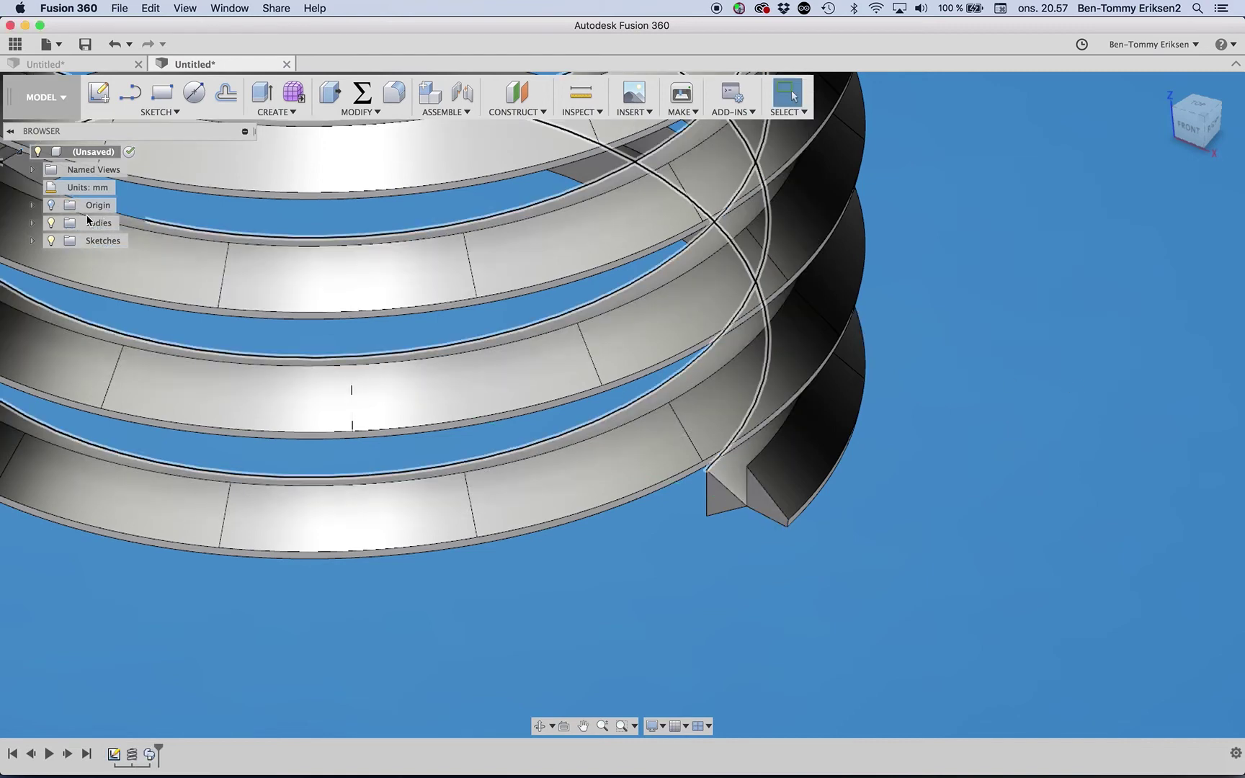
{"action": "left_click", "coordinate": [32, 222]}
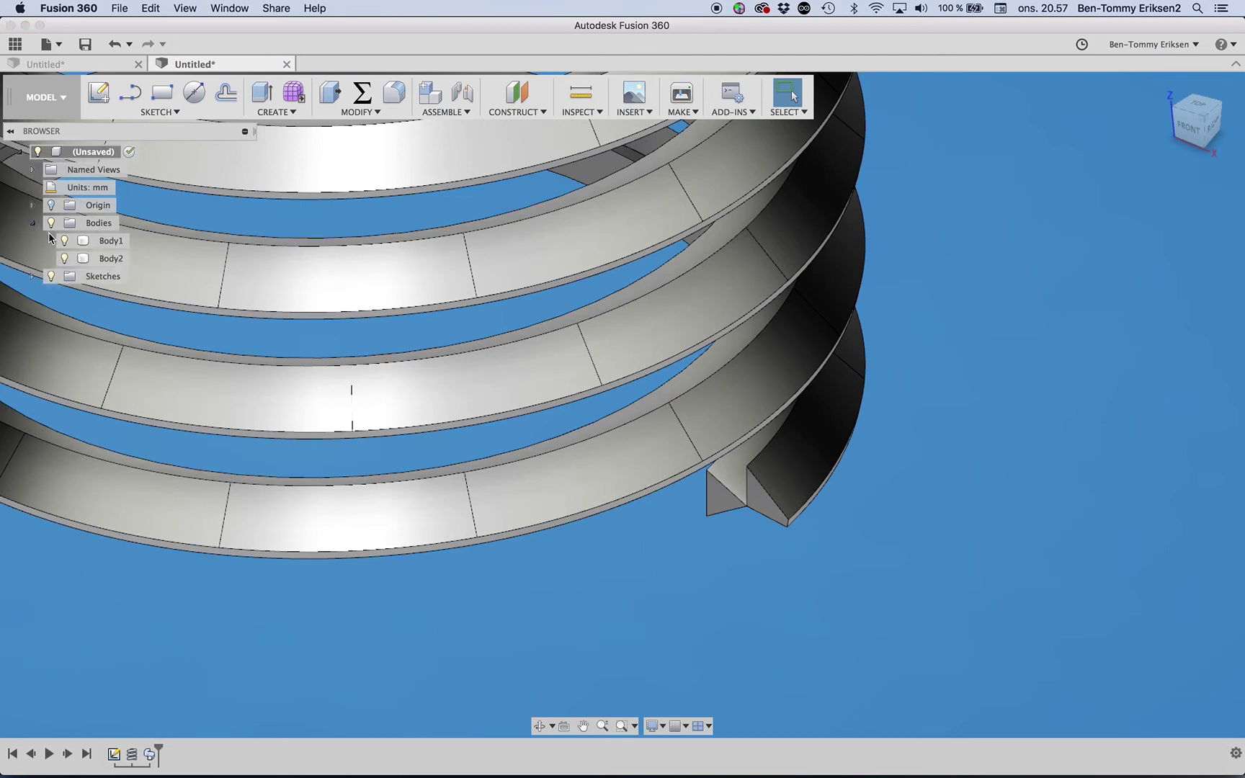
{"action": "left_click", "coordinate": [66, 239]}
{"action": "left_click", "coordinate": [567, 545]}
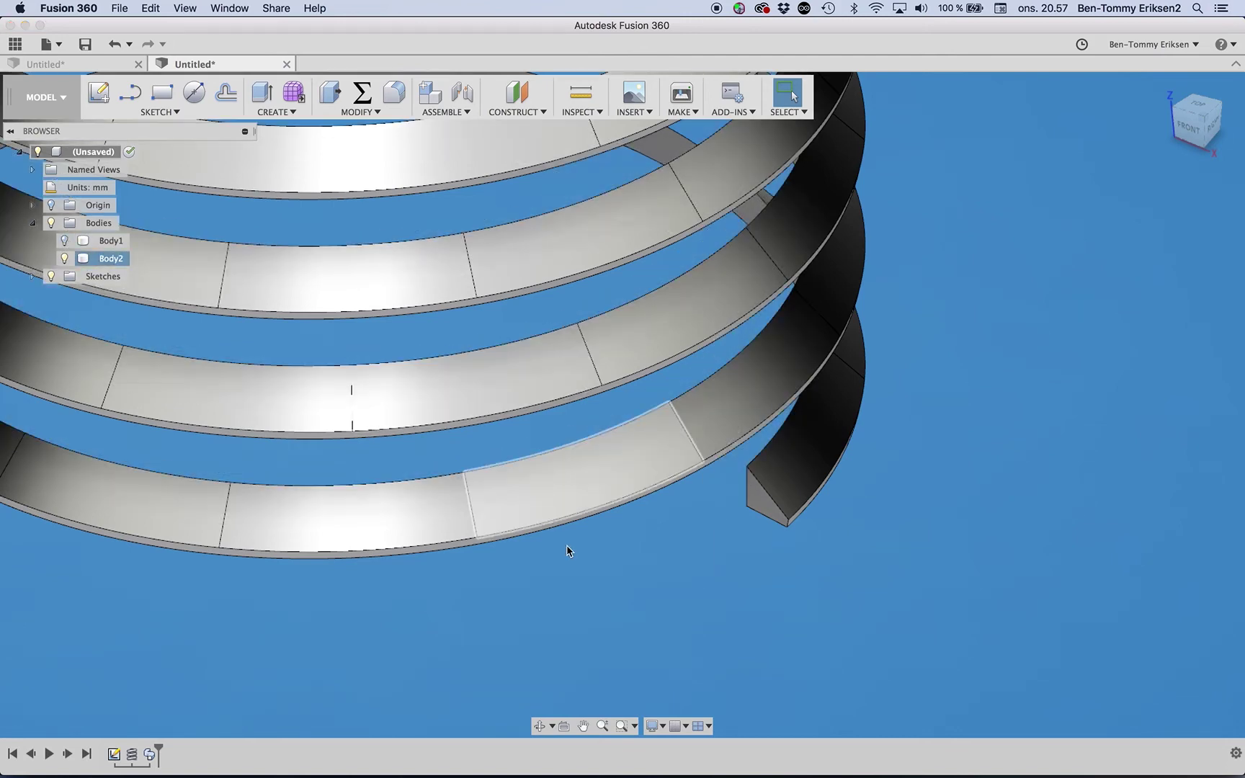
{"action": "scroll", "coordinate": [567, 545], "scroll_direction": "down", "scroll_amount": 5}
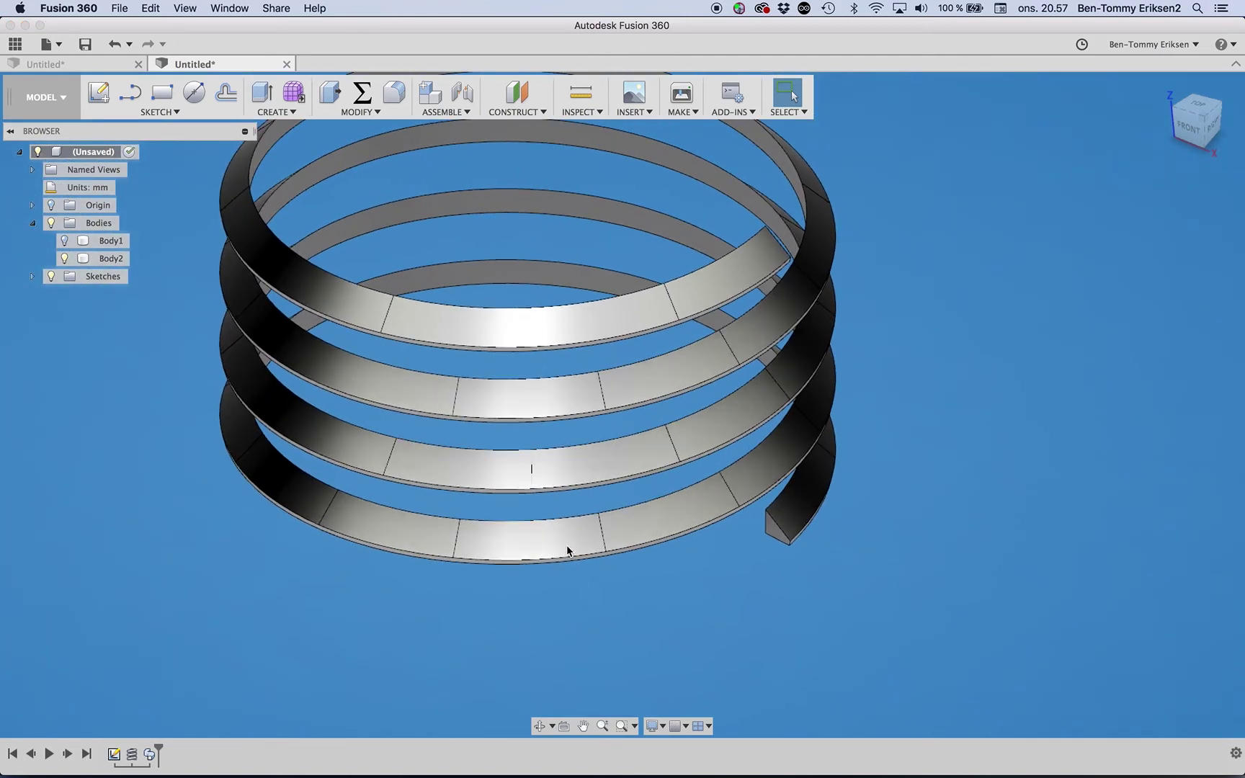
{"action": "left_click", "coordinate": [195, 93]}
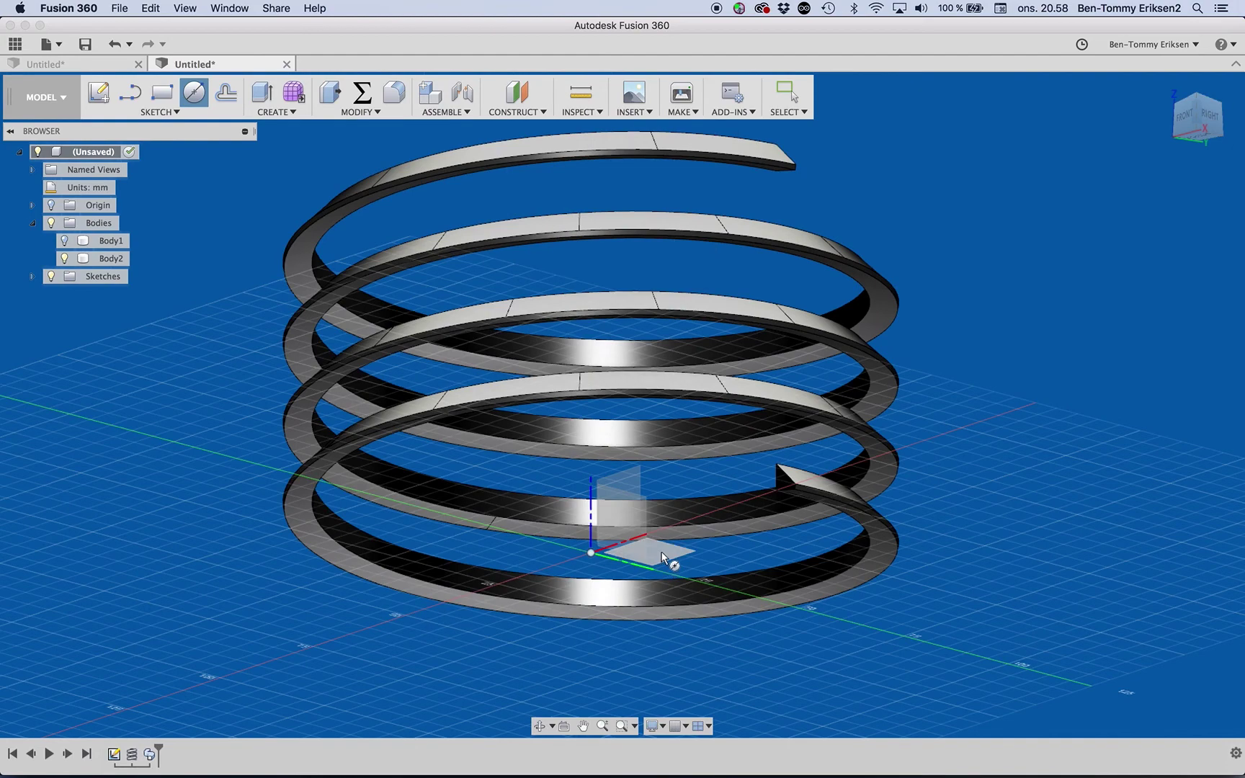
Sketch a 94 mm diameter circle centred at the origin on the ground plane under the spring.
{"action": "left_click", "coordinate": [665, 557]}
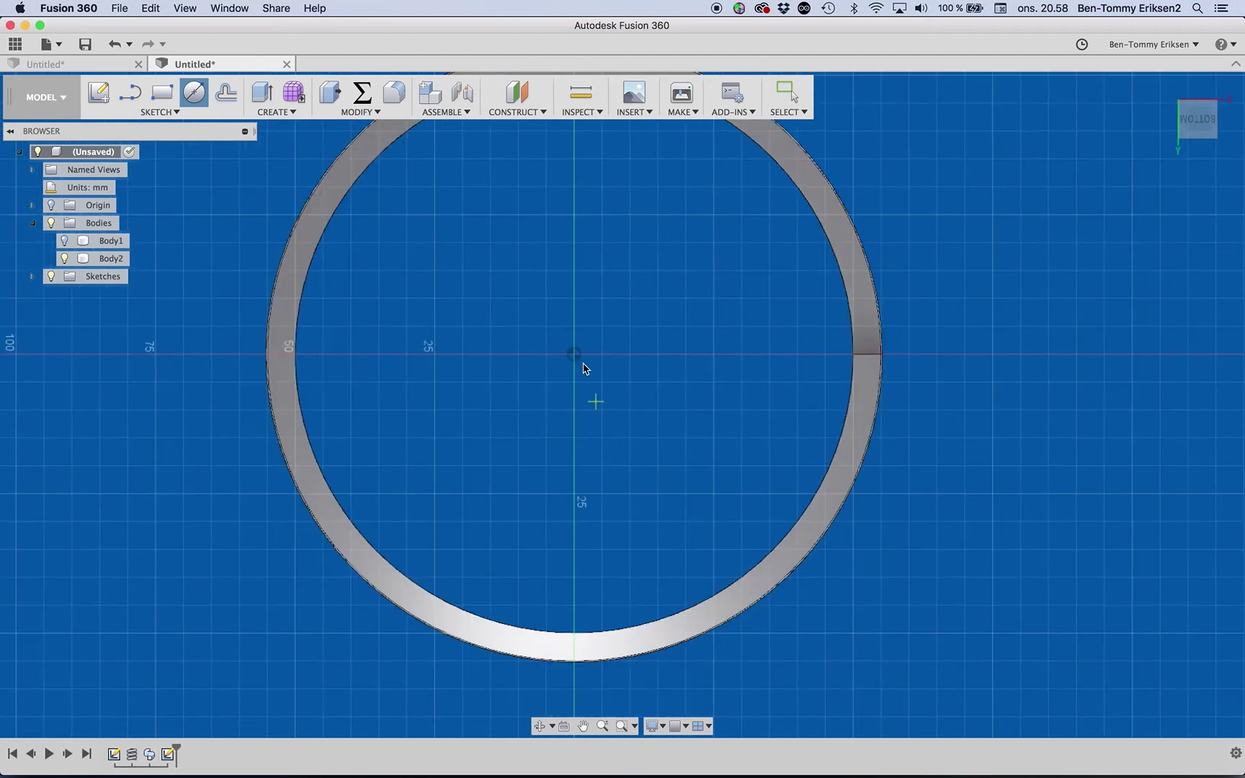
{"action": "left_click", "coordinate": [574, 354]}
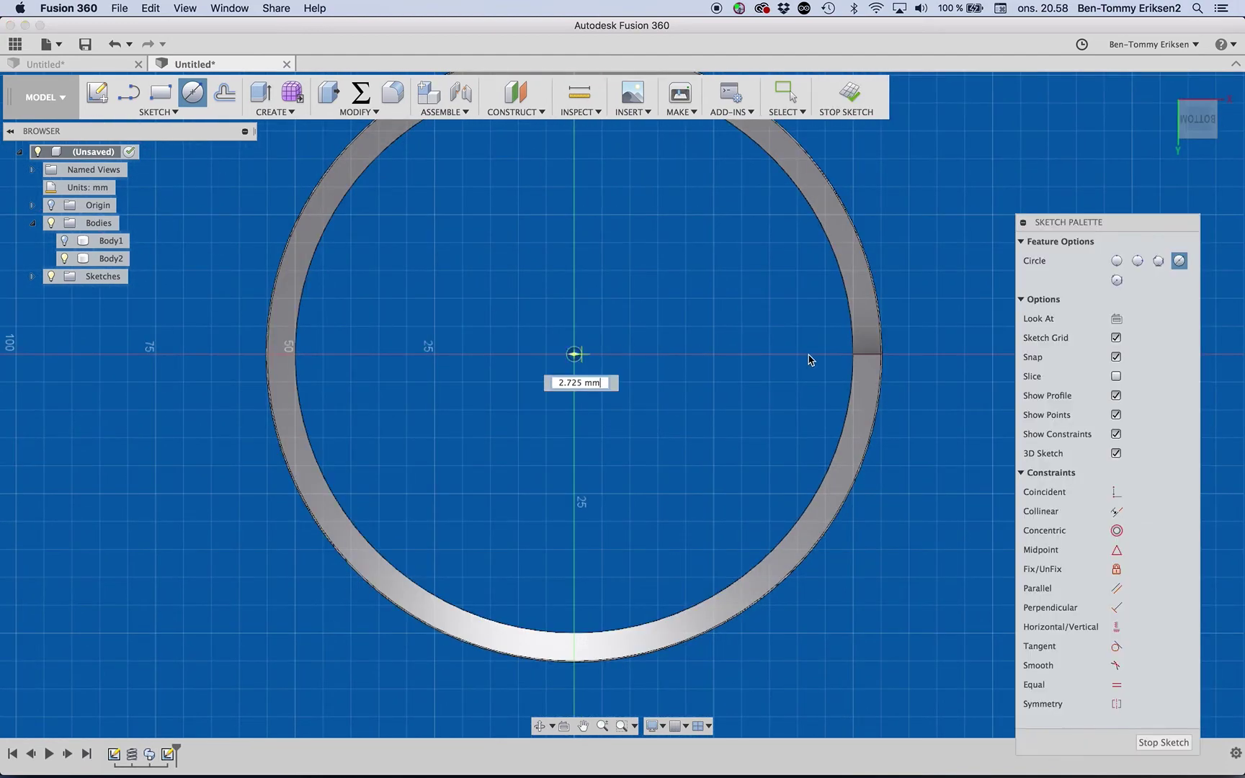
{"action": "left_click", "coordinate": [851, 357]}
{"action": "type", "text": "94"}
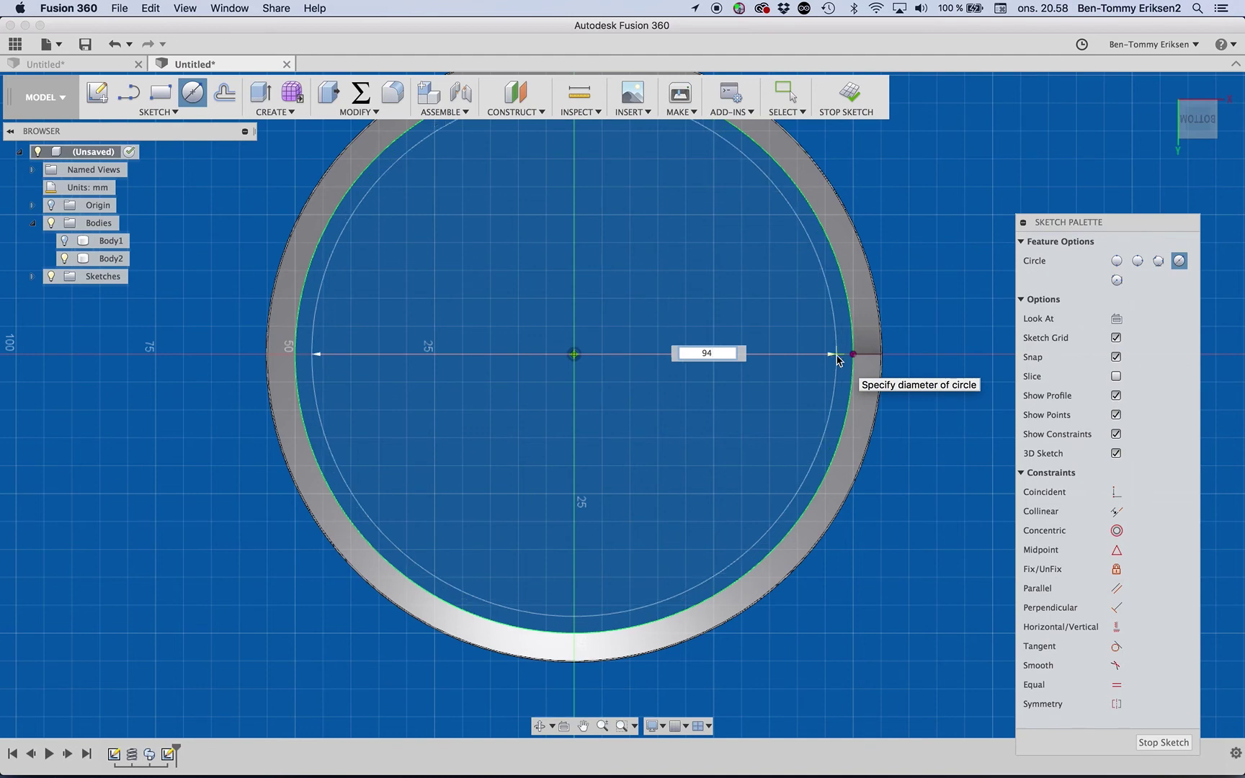
{"action": "key", "text": "Return"}
{"action": "key", "text": "Escape"}
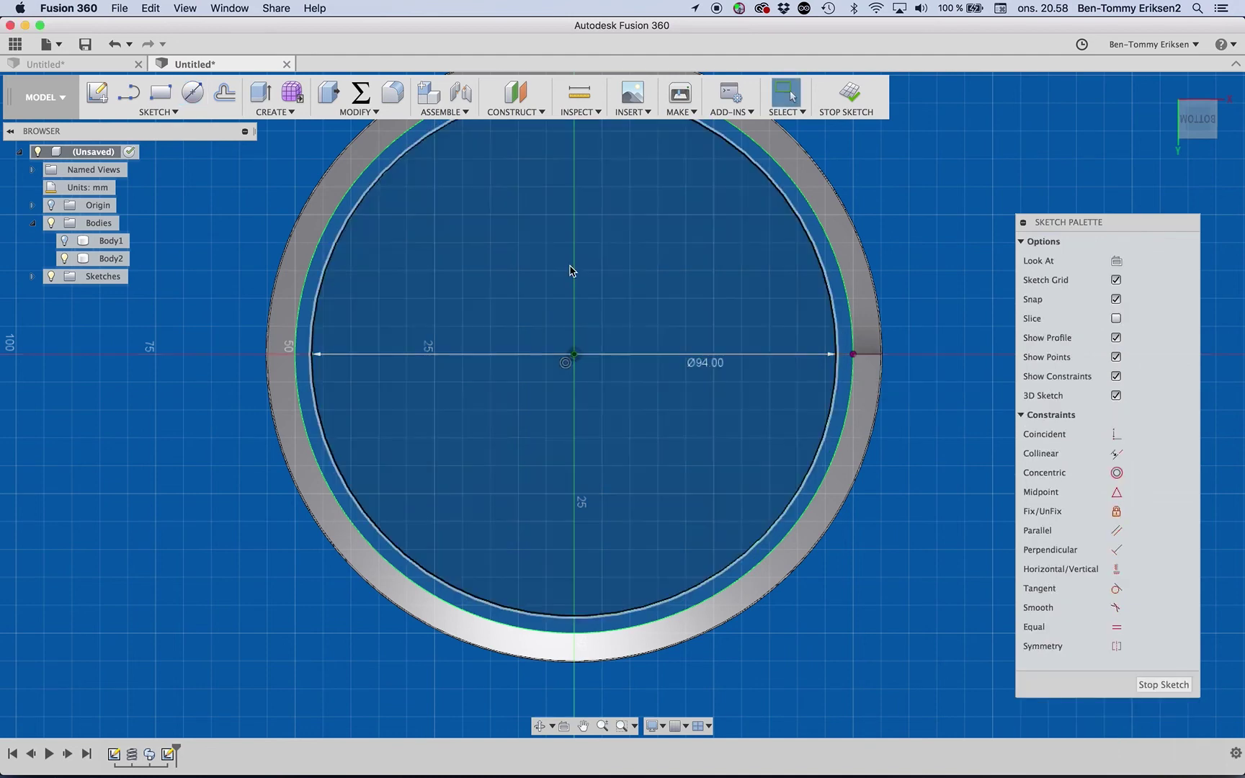
{"action": "left_click", "coordinate": [266, 95]}
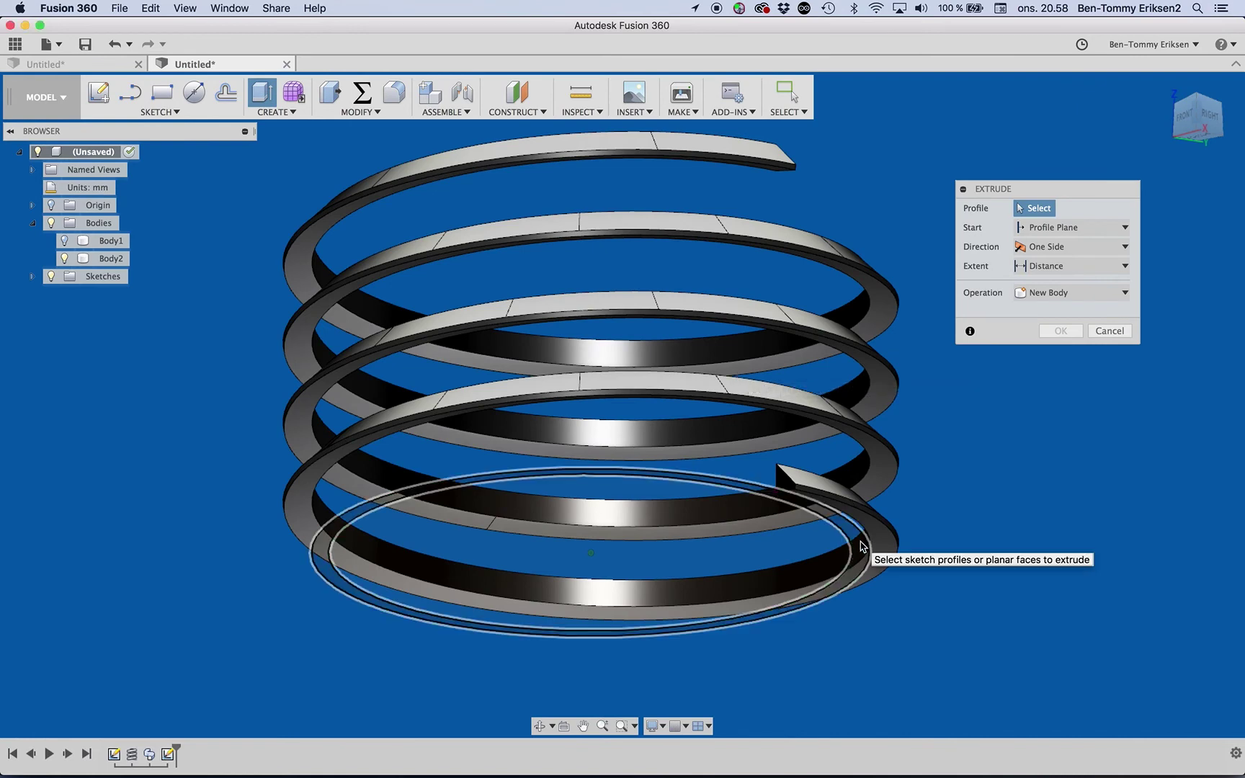
Extrude the 94 mm circle 65 mm upward as a new body, creating Body3.
{"action": "left_click", "coordinate": [766, 480]}
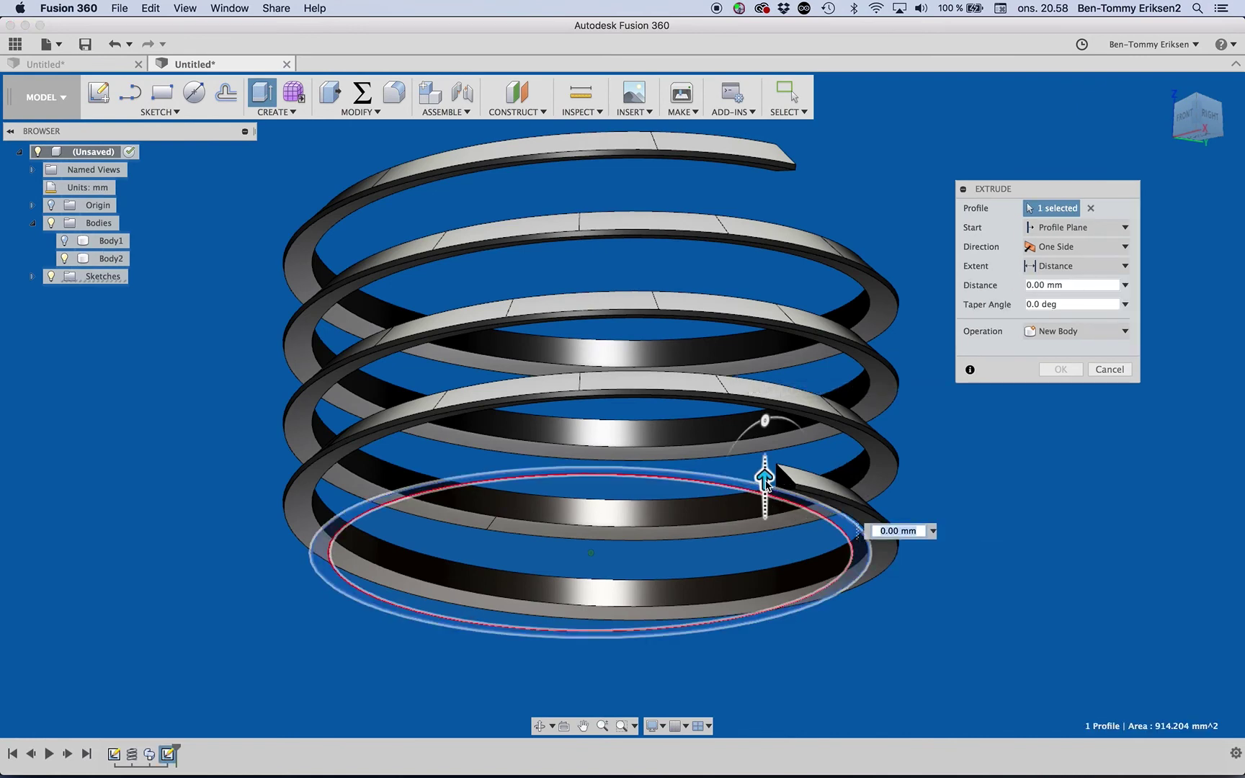
{"action": "left_click_drag", "start_coordinate": [765, 481], "coordinate": [740, 172]}
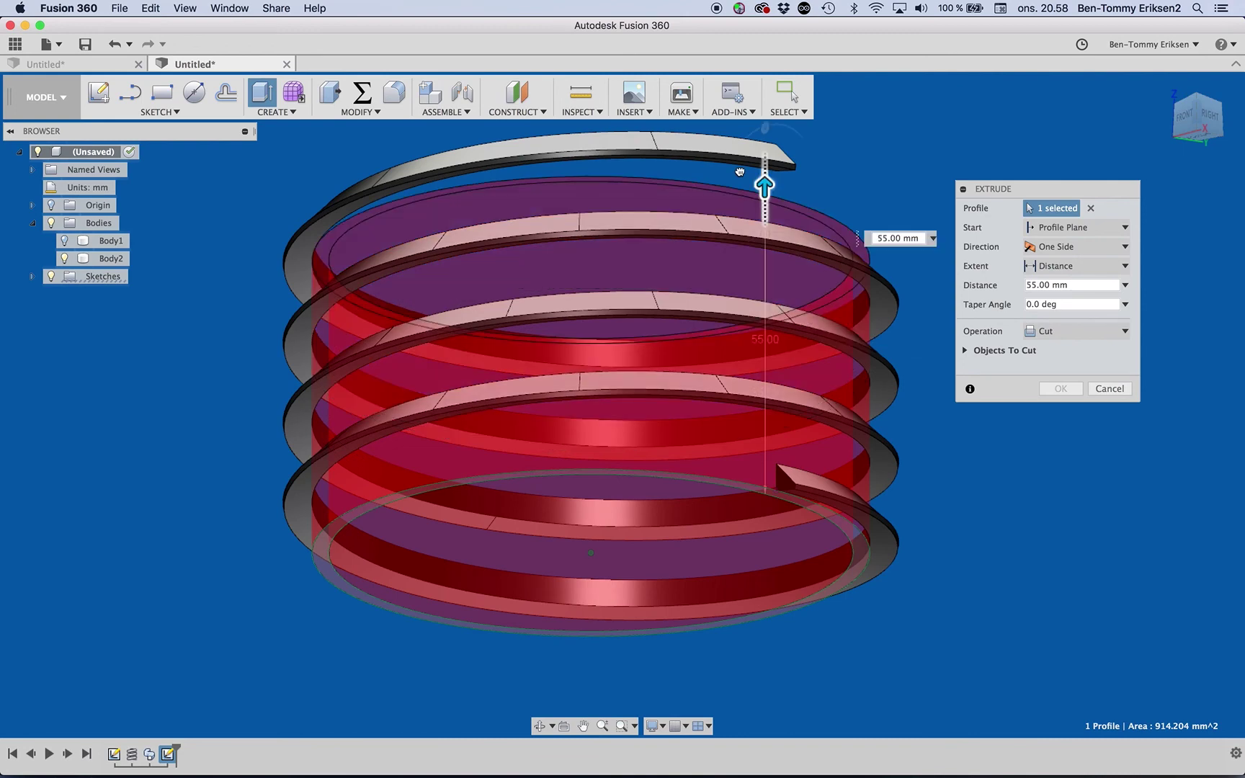
{"action": "scroll", "coordinate": [740, 173], "scroll_direction": "up", "scroll_amount": 10, "text": "shift"}
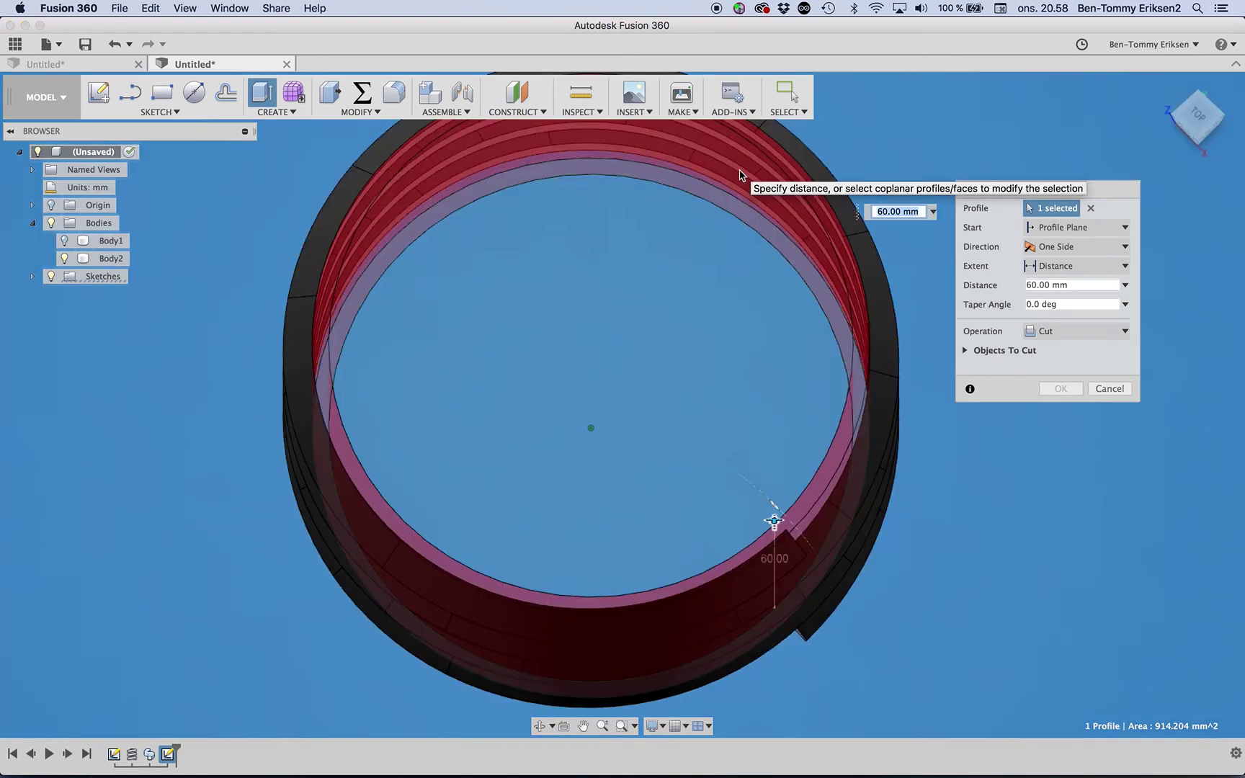
{"action": "scroll", "coordinate": [740, 175], "scroll_direction": "up", "scroll_amount": 3, "text": "shift"}
{"action": "scroll", "coordinate": [743, 176], "scroll_direction": "down", "scroll_amount": 5, "text": "shift"}
{"action": "scroll", "coordinate": [742, 176], "scroll_direction": "down", "scroll_amount": 5, "text": "shift"}
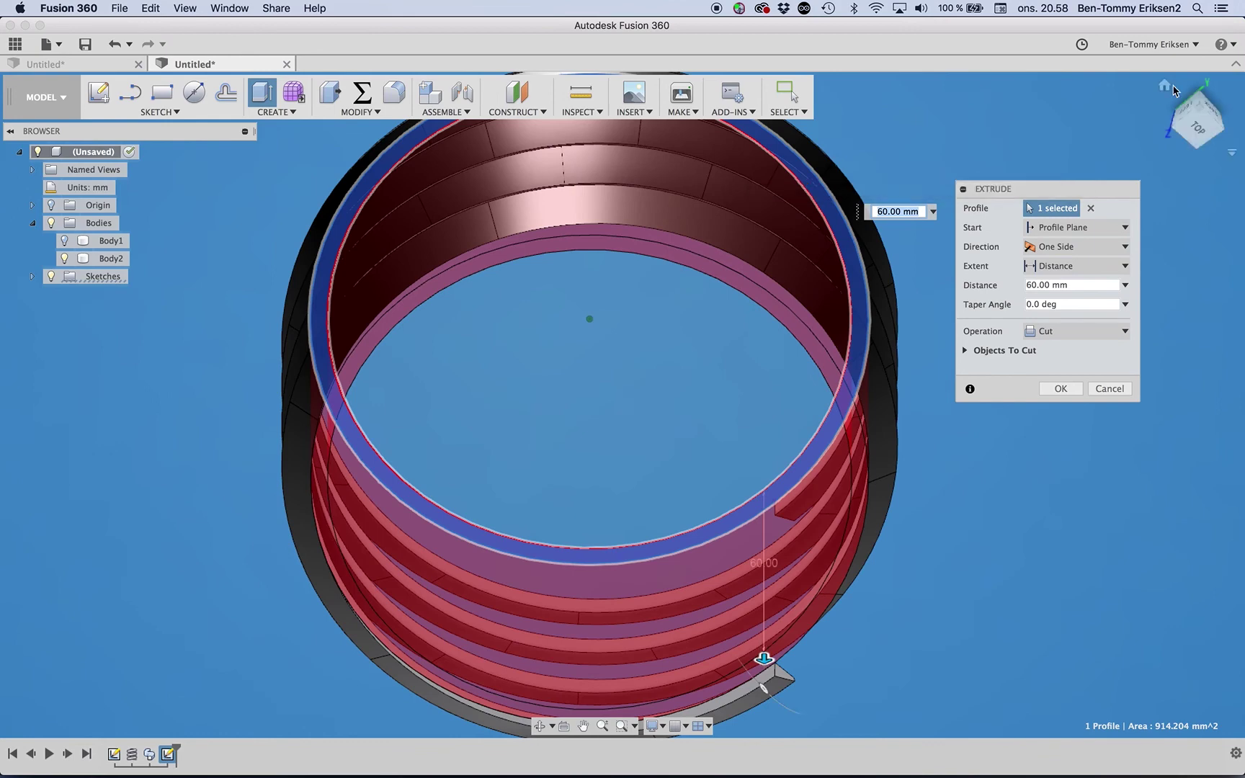
{"action": "left_click", "coordinate": [1169, 91]}
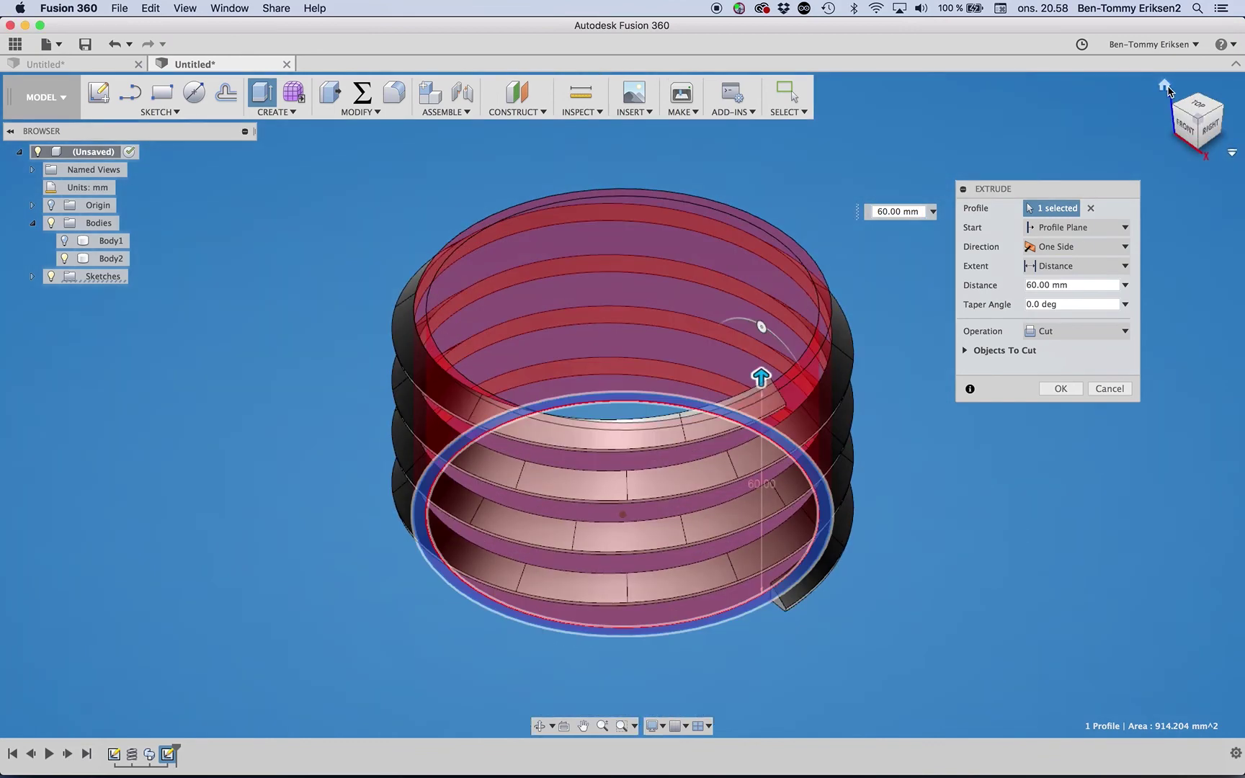
{"action": "left_click", "coordinate": [1063, 328]}
{"action": "left_click", "coordinate": [1073, 396]}
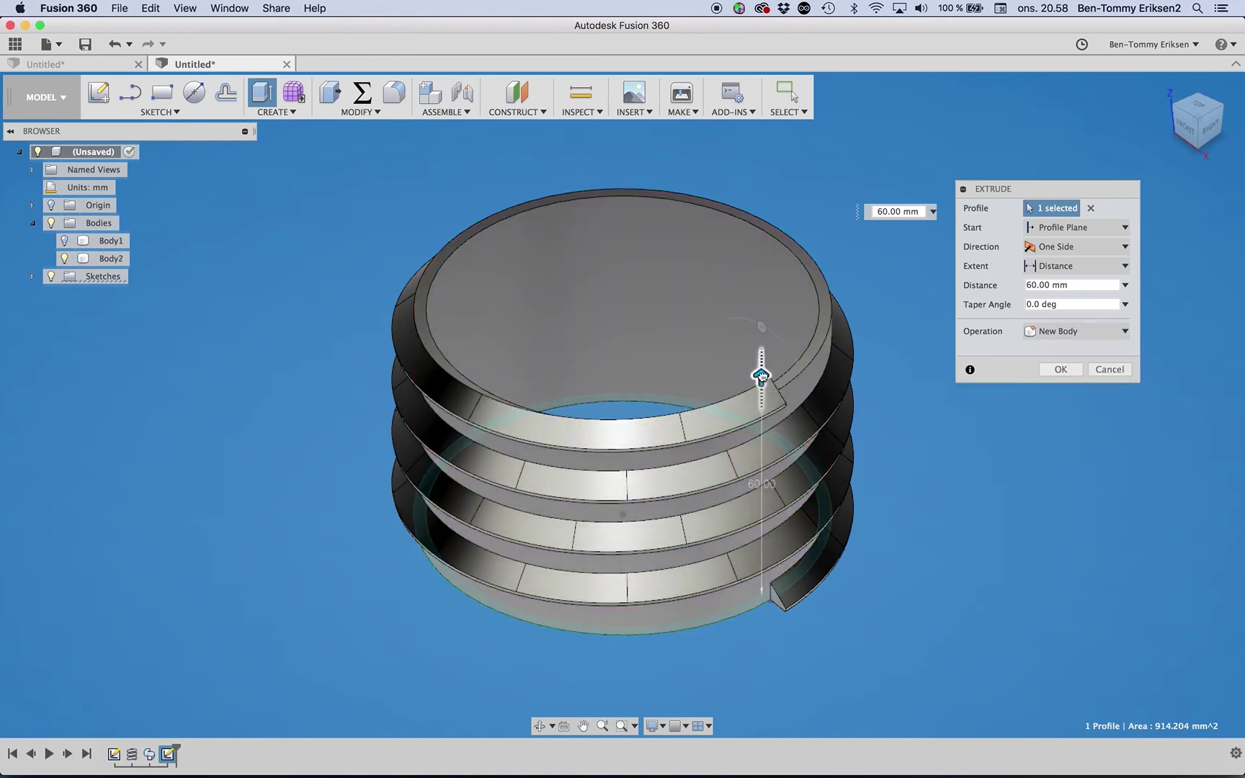
{"action": "left_click_drag", "start_coordinate": [763, 376], "coordinate": [763, 359]}
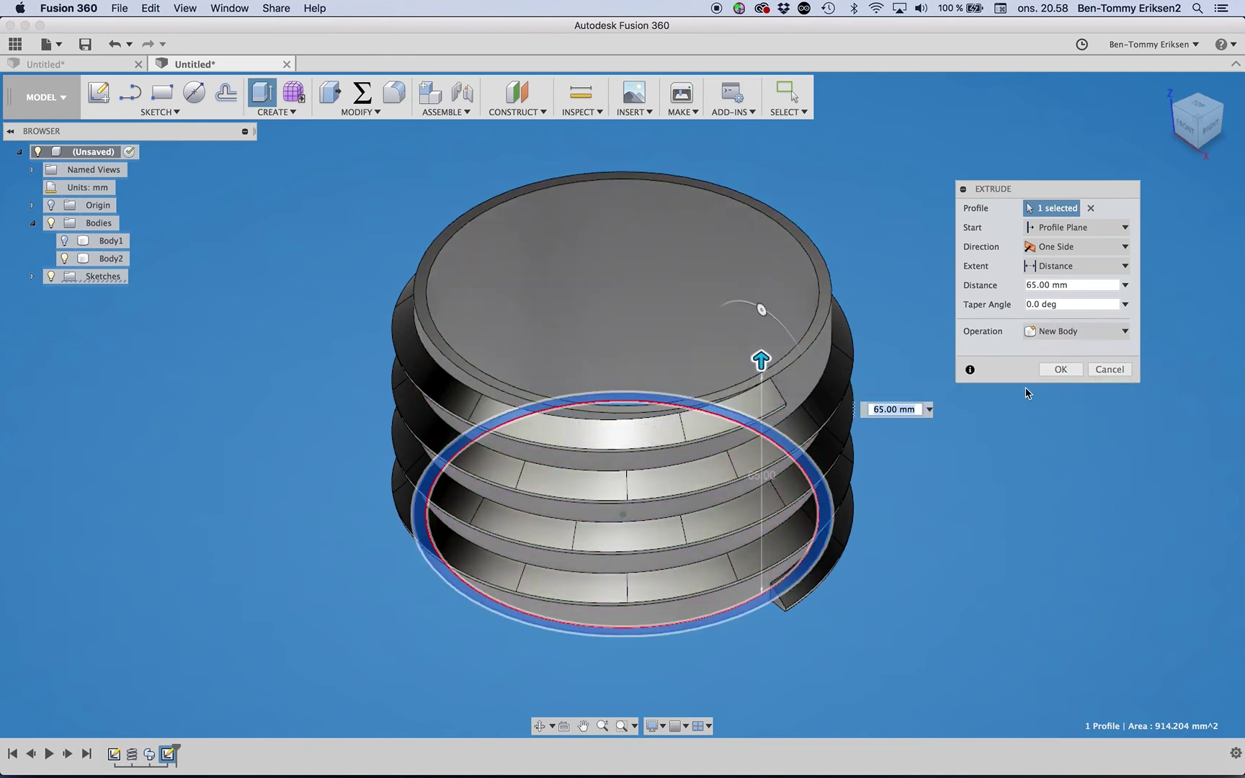
{"action": "left_click", "coordinate": [1062, 370]}
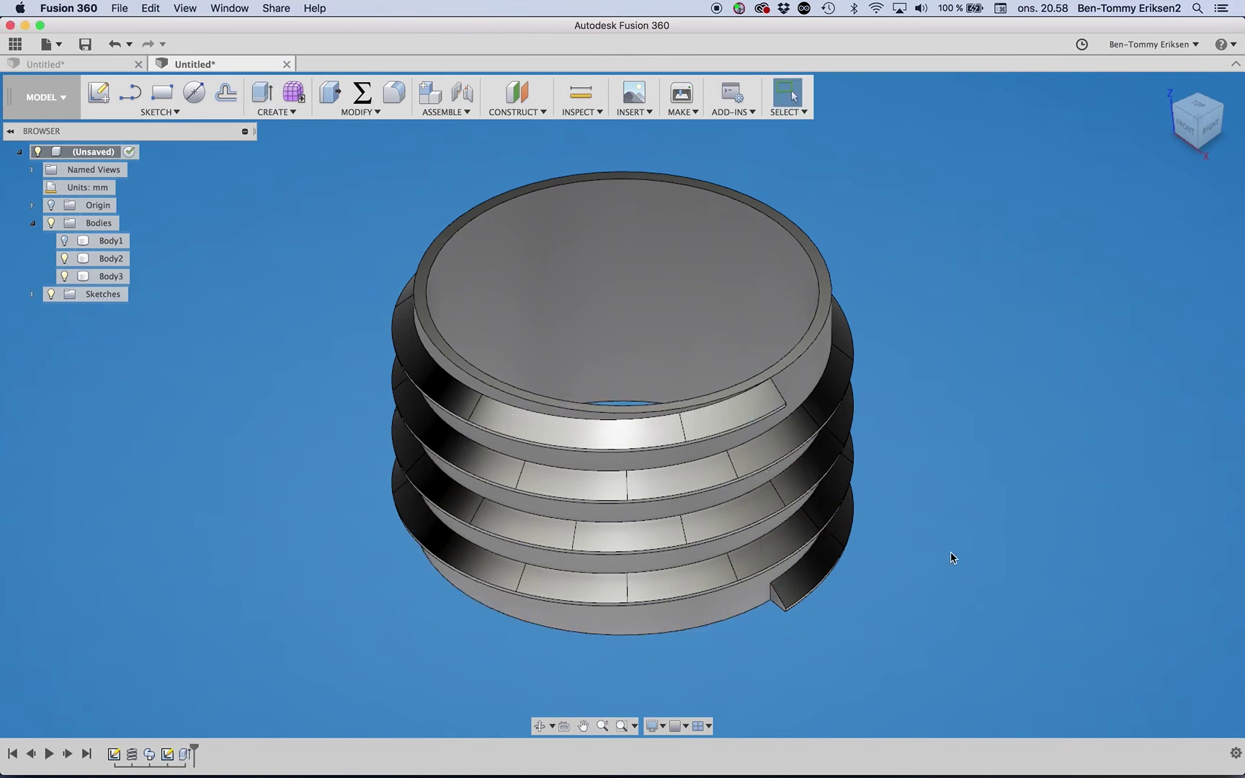
{"action": "scroll", "coordinate": [951, 551], "scroll_direction": "down", "scroll_amount": 5, "text": "shift"}
{"action": "scroll", "coordinate": [950, 551], "scroll_direction": "down", "scroll_amount": 5, "text": "shift"}
{"action": "scroll", "coordinate": [950, 551], "scroll_direction": "down", "scroll_amount": 5, "text": "shift"}
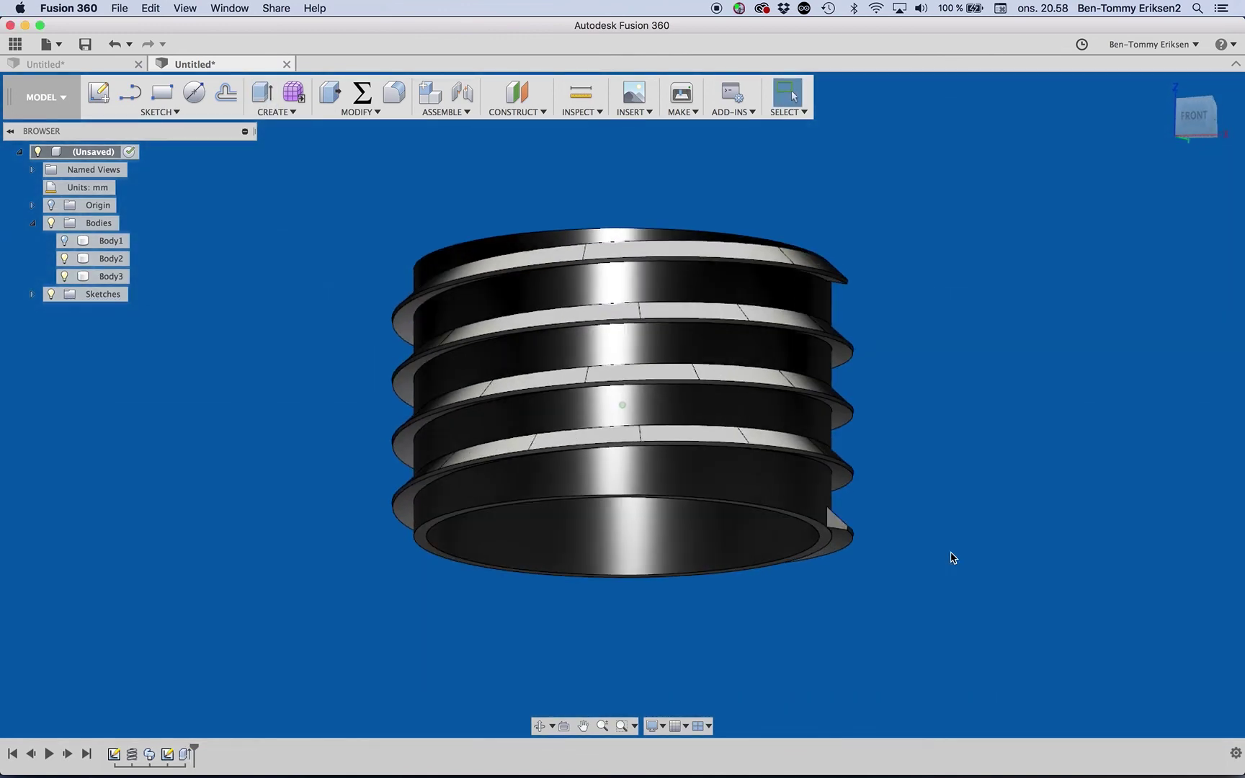
{"action": "scroll", "coordinate": [950, 557], "scroll_direction": "down", "scroll_amount": 3, "text": "shift"}
{"action": "scroll", "coordinate": [951, 558], "scroll_direction": "down", "scroll_amount": 3, "text": "shift"}
{"action": "scroll", "coordinate": [950, 558], "scroll_direction": "down", "scroll_amount": 3, "text": "shift"}
{"action": "scroll", "coordinate": [951, 558], "scroll_direction": "down", "scroll_amount": 3, "text": "shift"}
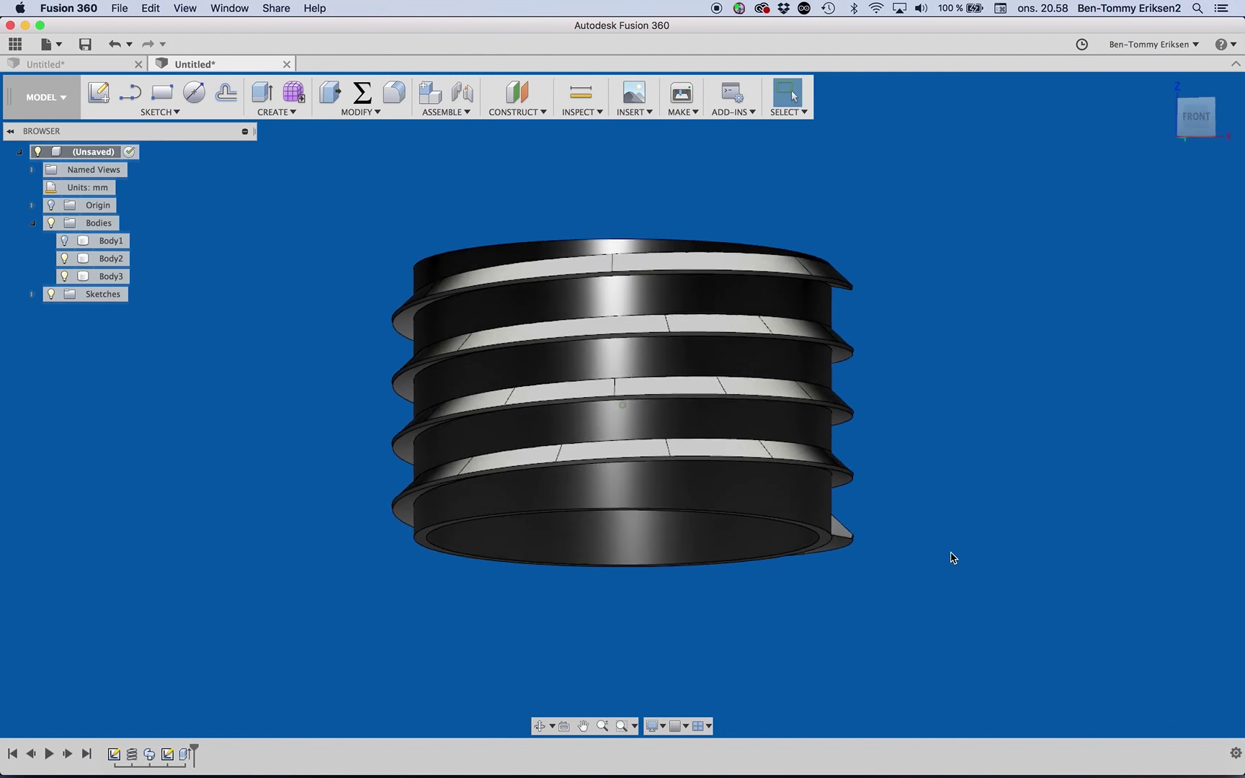
{"action": "scroll", "coordinate": [953, 557], "scroll_direction": "down", "scroll_amount": 3, "text": "shift"}
{"action": "scroll", "coordinate": [952, 558], "scroll_direction": "down", "scroll_amount": 3, "text": "shift"}
{"action": "scroll", "coordinate": [953, 557], "scroll_direction": "up", "scroll_amount": 3}
{"action": "scroll", "coordinate": [953, 557], "scroll_direction": "up", "scroll_amount": 5}
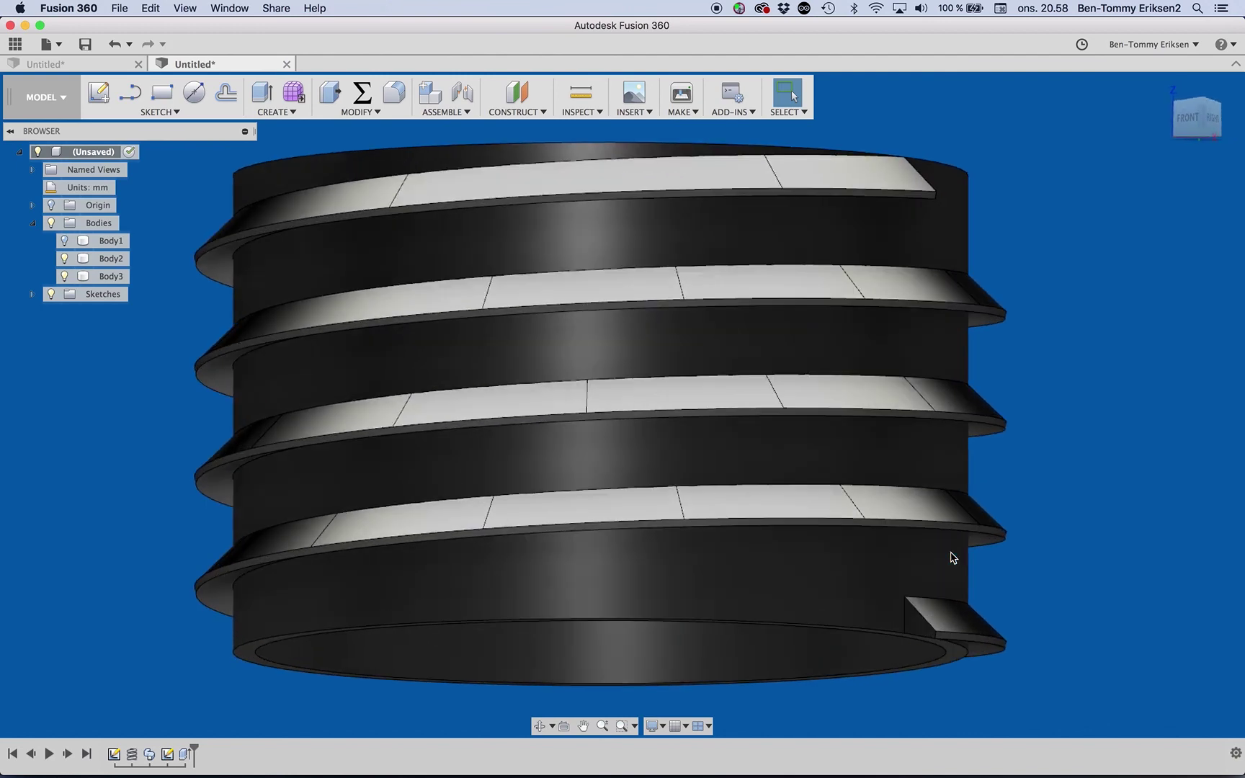
{"action": "scroll", "coordinate": [953, 557], "scroll_direction": "up", "scroll_amount": 3}
{"action": "scroll", "coordinate": [952, 557], "scroll_direction": "up", "scroll_amount": 3}
{"action": "scroll", "coordinate": [952, 555], "scroll_direction": "up", "scroll_amount": 2}
{"action": "scroll", "coordinate": [952, 553], "scroll_direction": "up", "scroll_amount": 3}
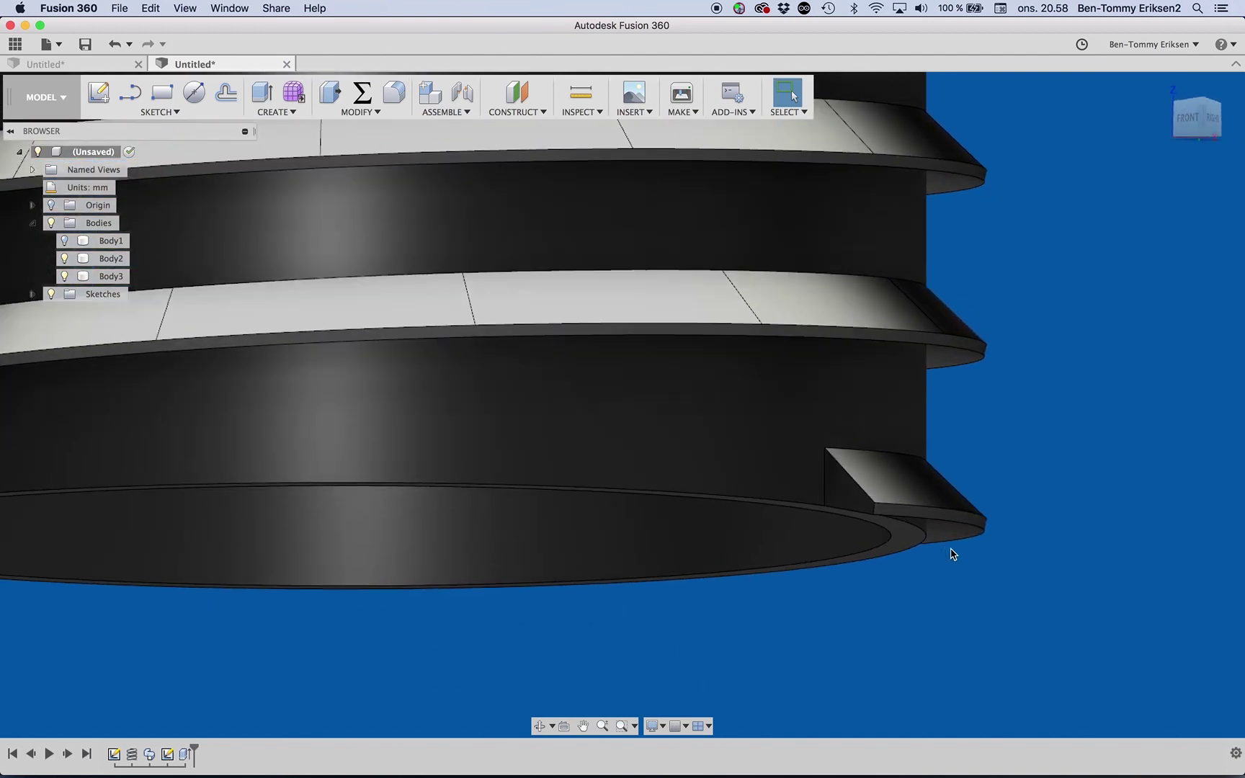
{"action": "scroll", "coordinate": [953, 554], "scroll_direction": "up", "scroll_amount": 3, "text": "shift"}
{"action": "scroll", "coordinate": [953, 554], "scroll_direction": "up", "scroll_amount": 3, "text": "shift"}
{"action": "scroll", "coordinate": [953, 553], "scroll_direction": "up", "scroll_amount": 3, "text": "shift"}
{"action": "scroll", "coordinate": [953, 553], "scroll_direction": "up", "scroll_amount": 3, "text": "shift"}
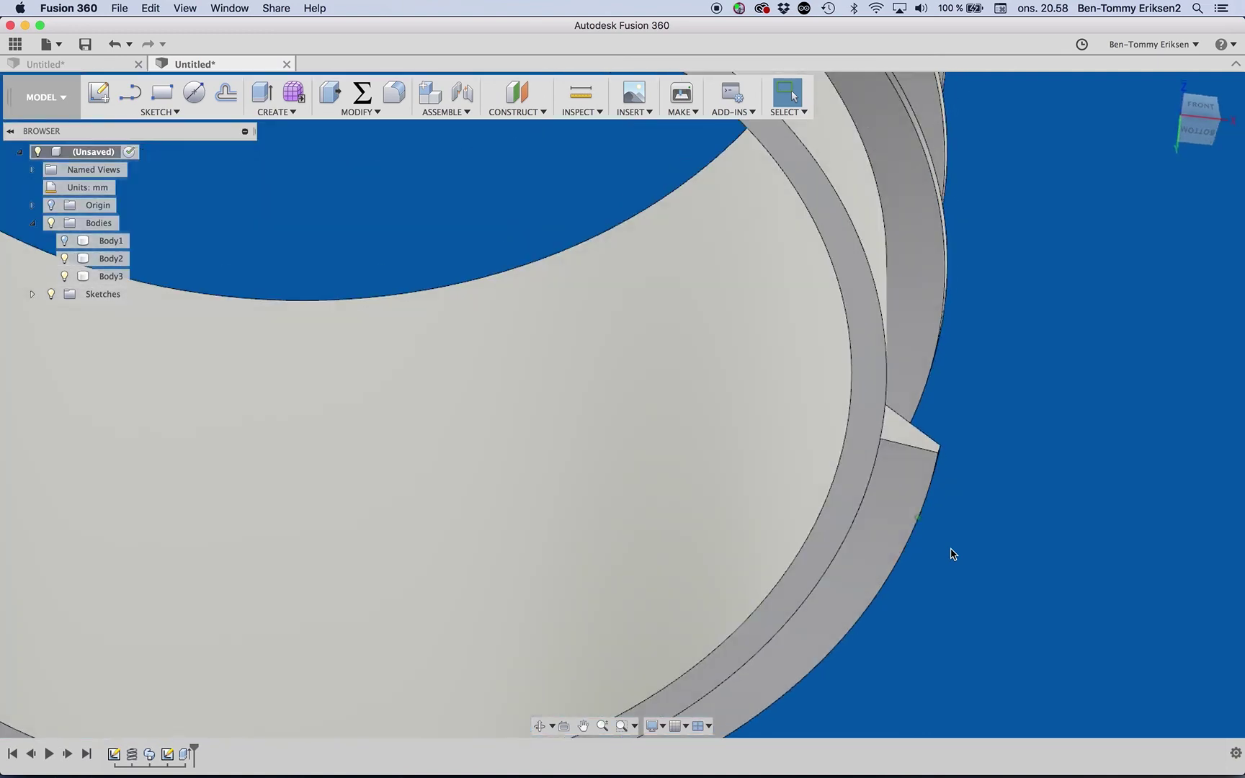
{"action": "scroll", "coordinate": [953, 554], "scroll_direction": "down", "scroll_amount": 3, "text": "shift"}
{"action": "scroll", "coordinate": [953, 554], "scroll_direction": "down", "scroll_amount": 3, "text": "shift"}
{"action": "scroll", "coordinate": [953, 554], "scroll_direction": "down", "scroll_amount": 3, "text": "shift"}
{"action": "scroll", "coordinate": [953, 554], "scroll_direction": "down", "scroll_amount": 3, "text": "shift"}
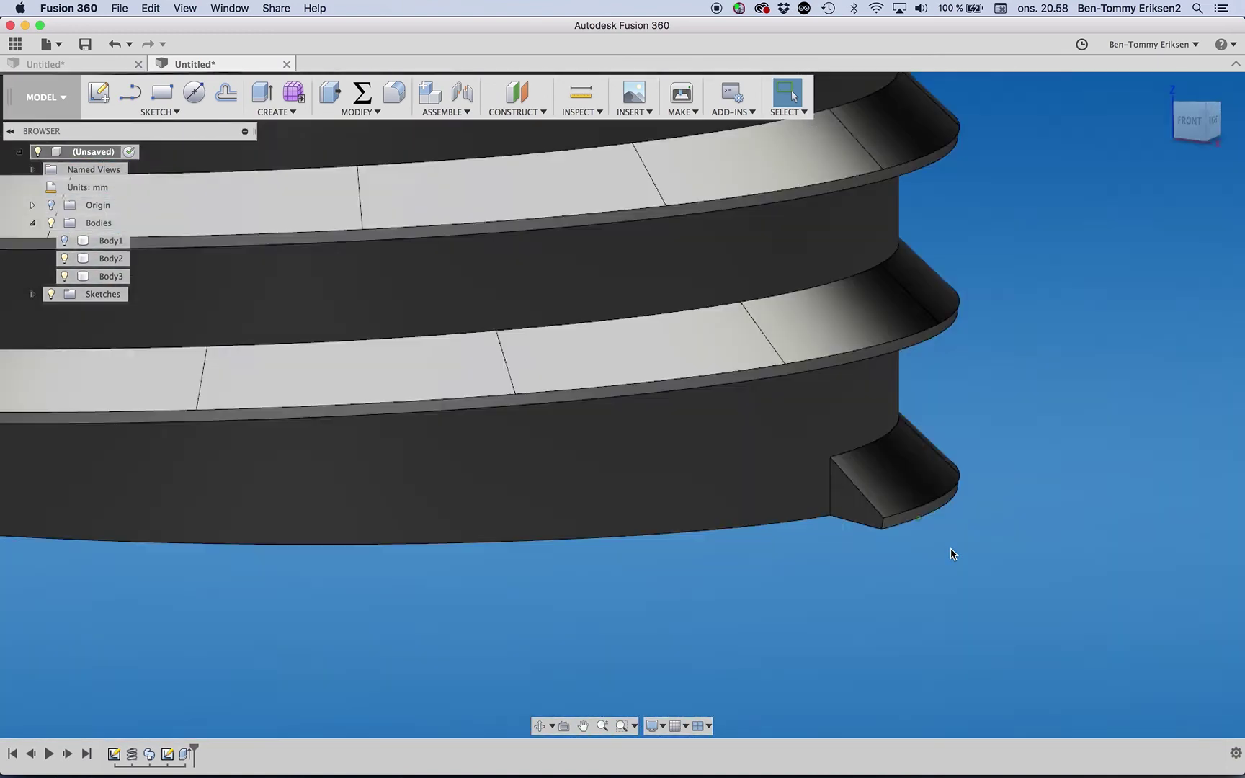
{"action": "scroll", "coordinate": [953, 553], "scroll_direction": "down", "scroll_amount": 3}
{"action": "scroll", "coordinate": [953, 553], "scroll_direction": "down", "scroll_amount": 3, "text": "shift"}
{"action": "scroll", "coordinate": [952, 554], "scroll_direction": "down", "scroll_amount": 3}
{"action": "scroll", "coordinate": [953, 554], "scroll_direction": "down", "scroll_amount": 3, "text": "shift"}
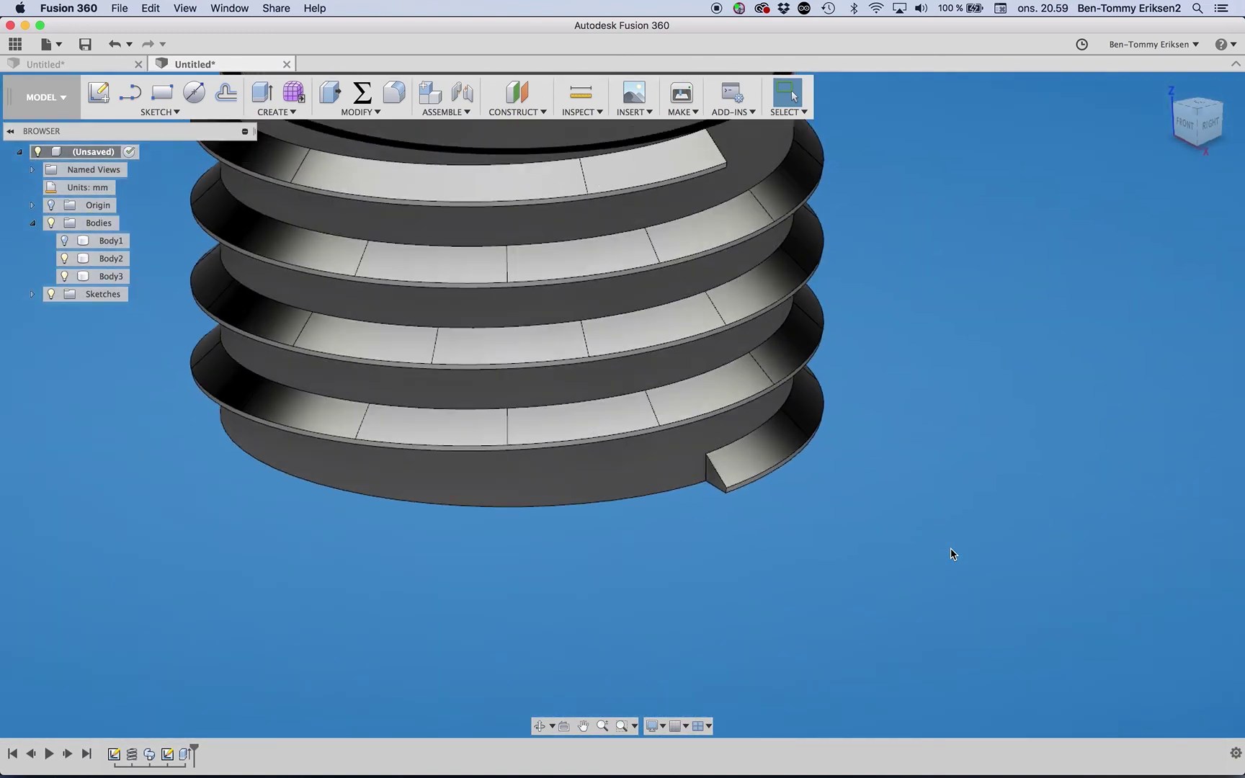
{"action": "scroll", "coordinate": [953, 553], "scroll_direction": "up", "scroll_amount": 3}
{"action": "scroll", "coordinate": [952, 554], "scroll_direction": "up", "scroll_amount": 3}
{"action": "scroll", "coordinate": [952, 553], "scroll_direction": "up", "scroll_amount": 2}
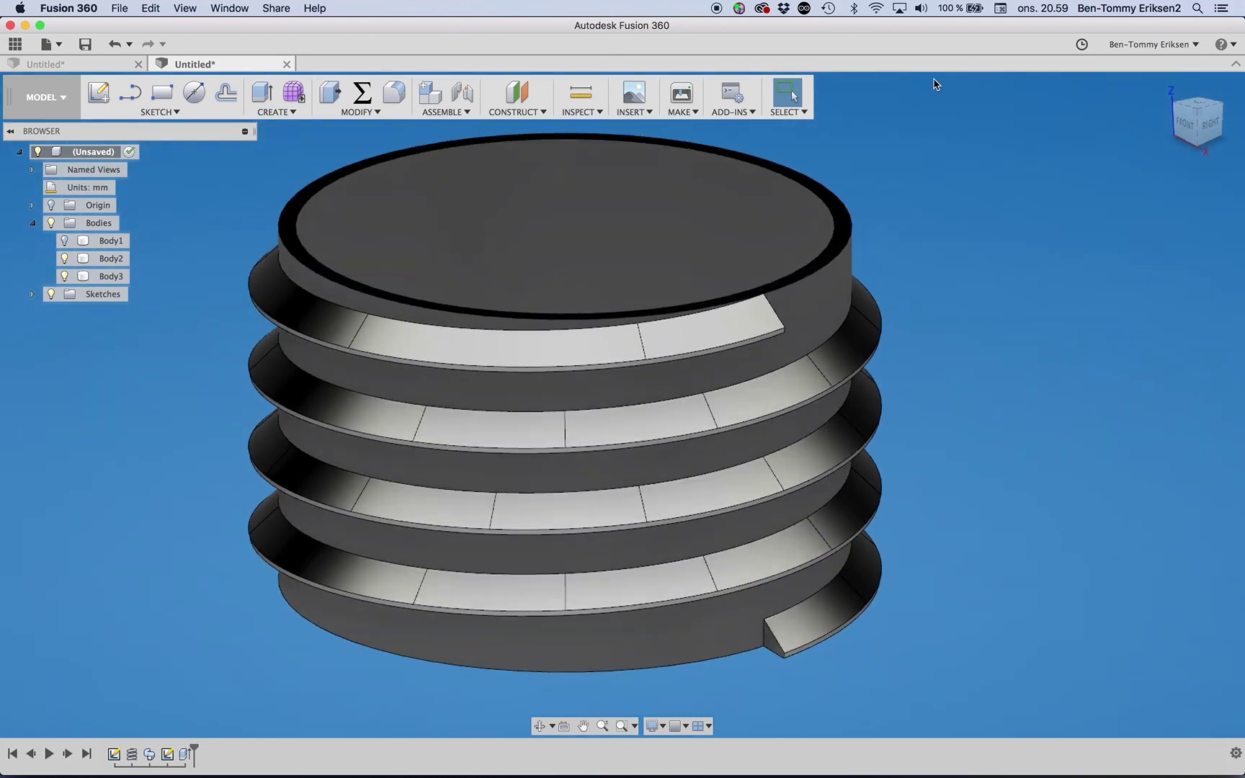
{"action": "scroll", "coordinate": [897, 154], "scroll_direction": "down", "scroll_amount": 2, "text": "shift"}
{"action": "scroll", "coordinate": [898, 154], "scroll_direction": "down", "scroll_amount": 3, "text": "shift"}
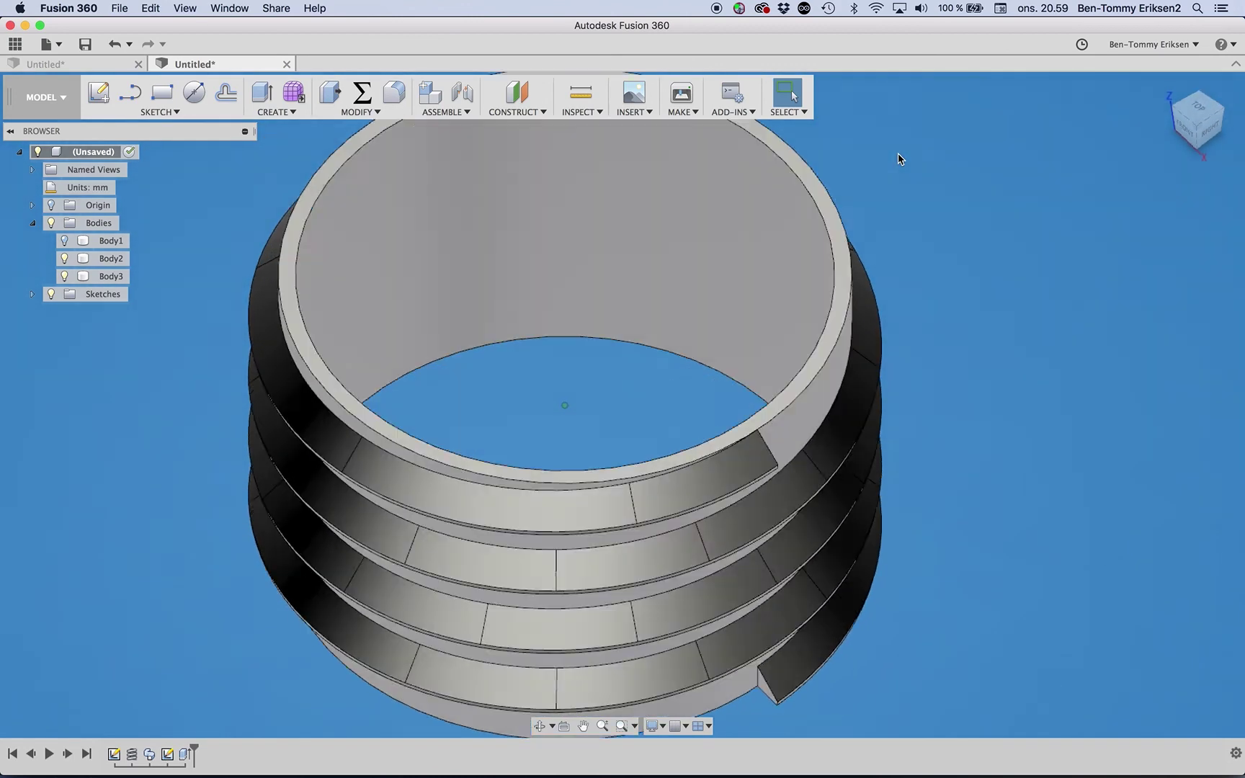